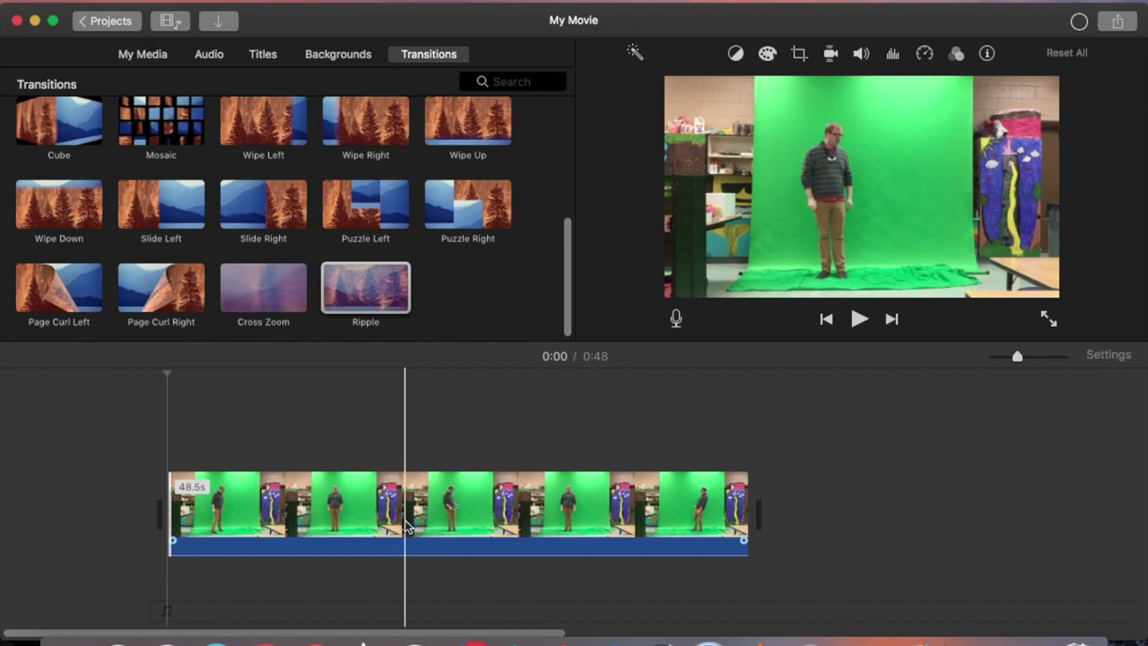
- Split the green-screen clip at 0:19 and trim both the start and end of the second piece
click(405, 525)
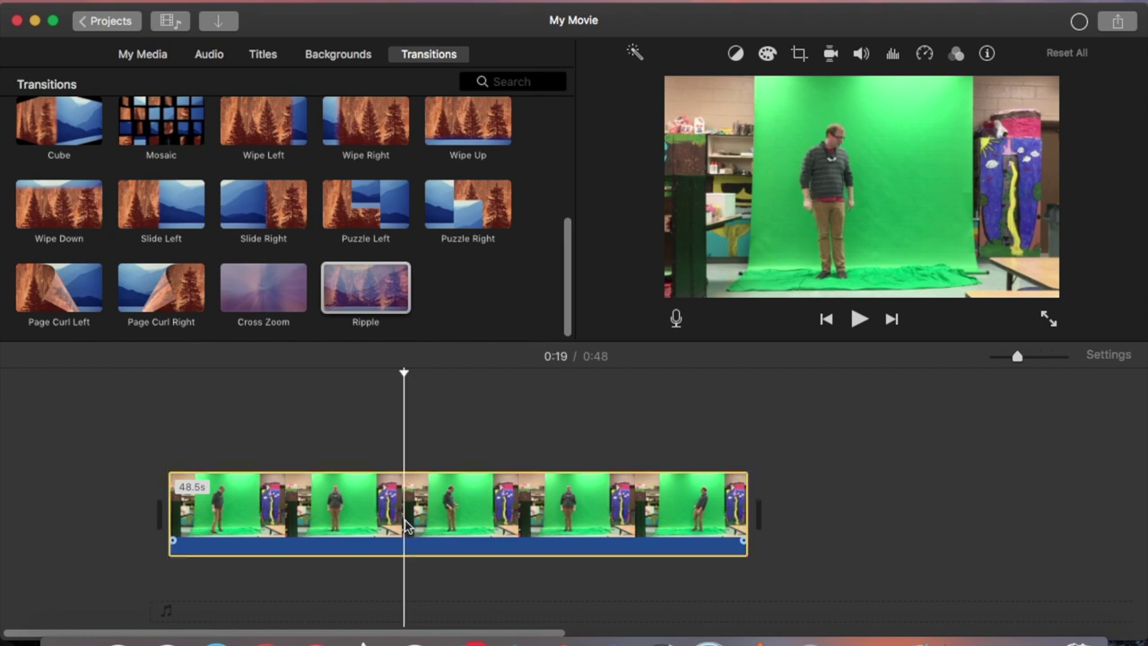
key(super+b)
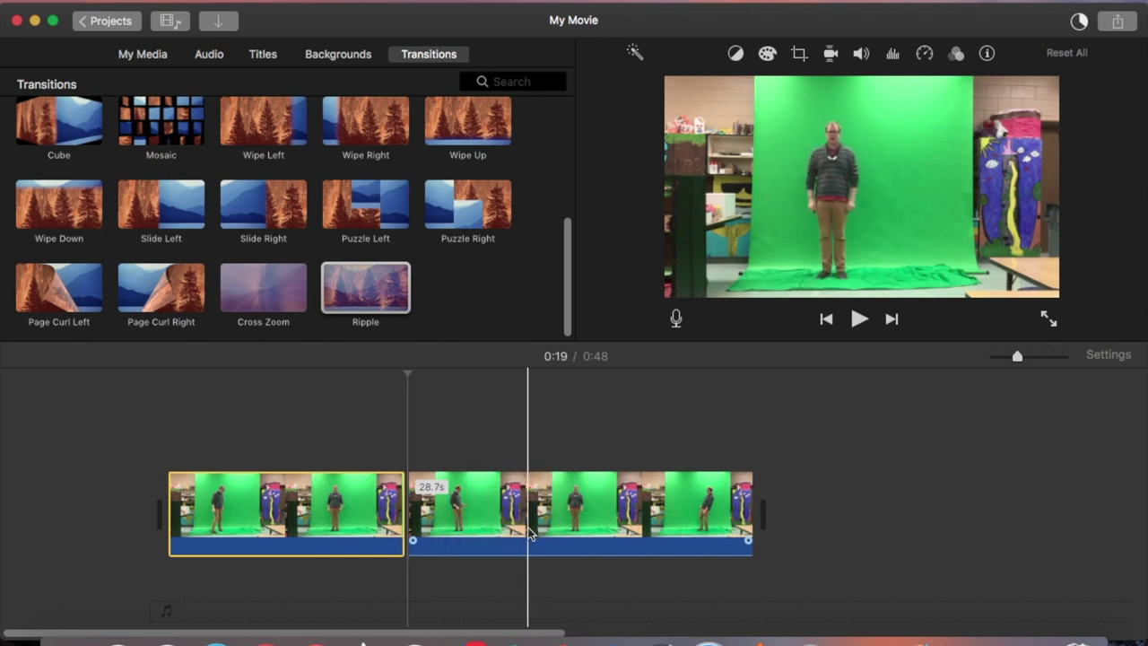
click(527, 534)
drag(426, 511, 526, 518)
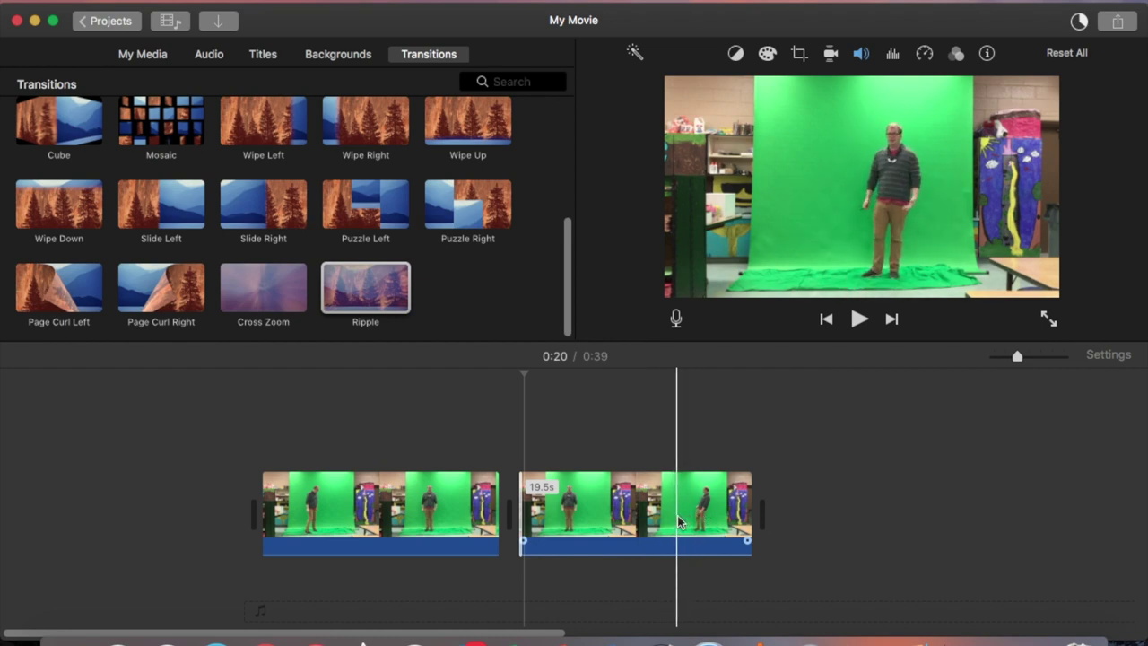
drag(750, 503, 678, 495)
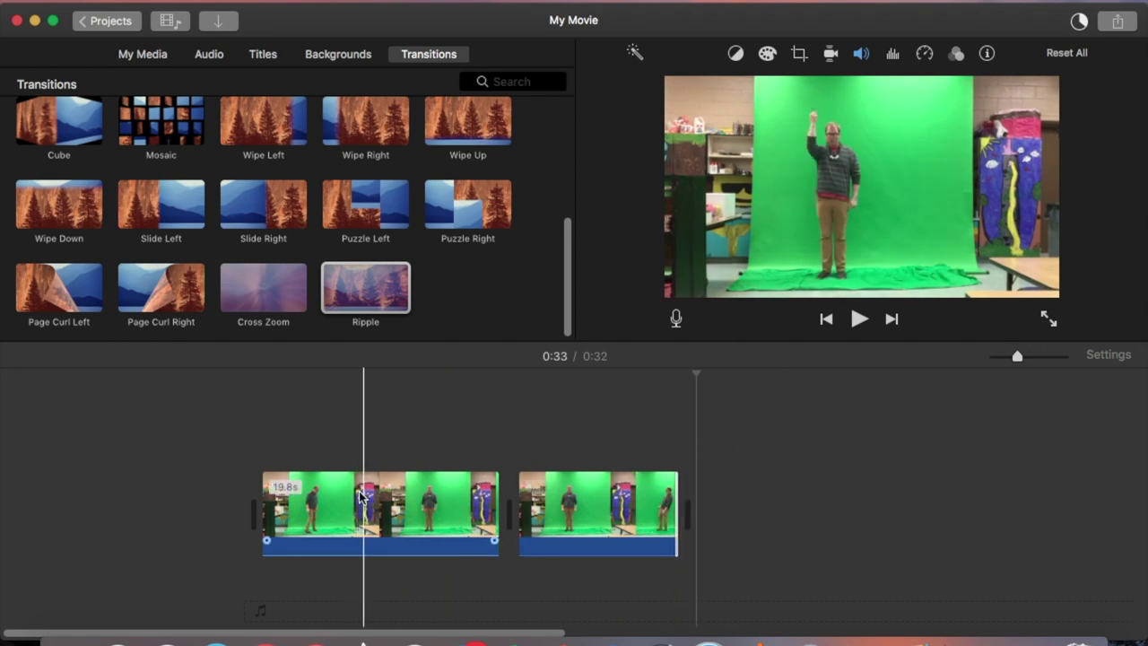
- Add the solid green background at the beginning of the timeline and lengthen it to about 40 seconds
click(393, 511)
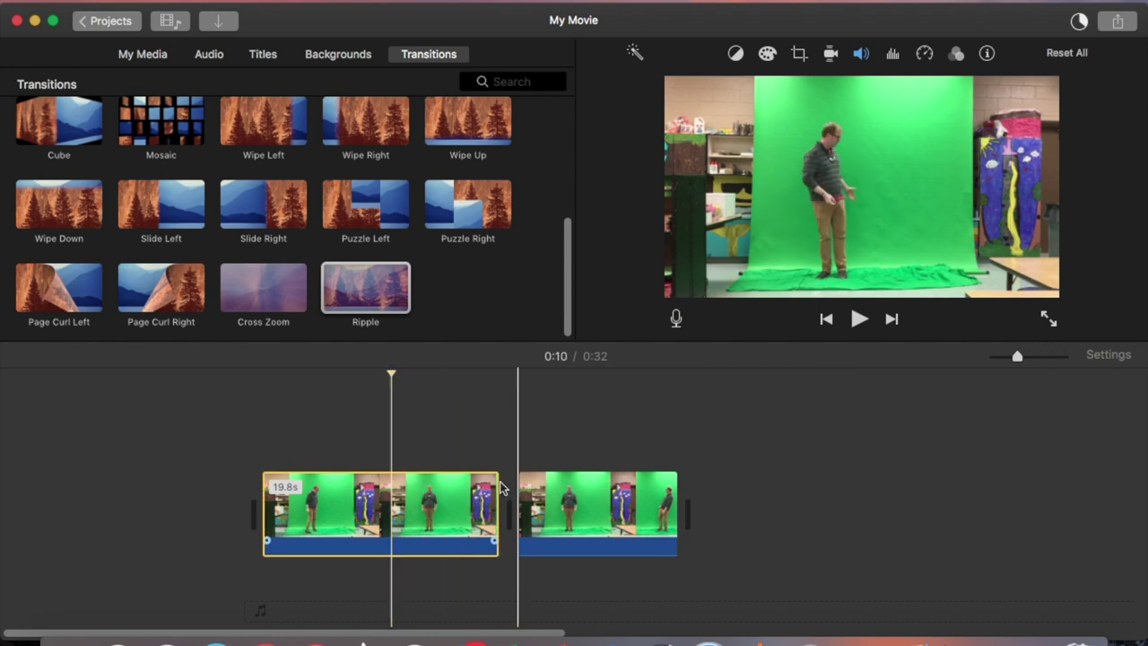
click(335, 56)
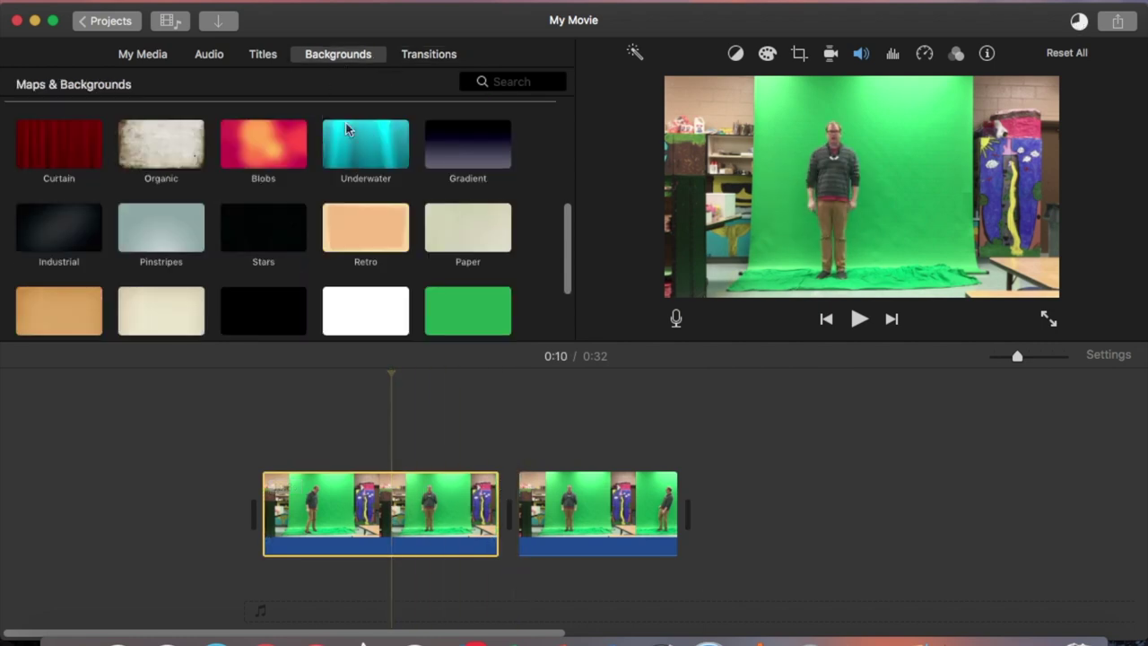
drag(469, 320, 170, 502)
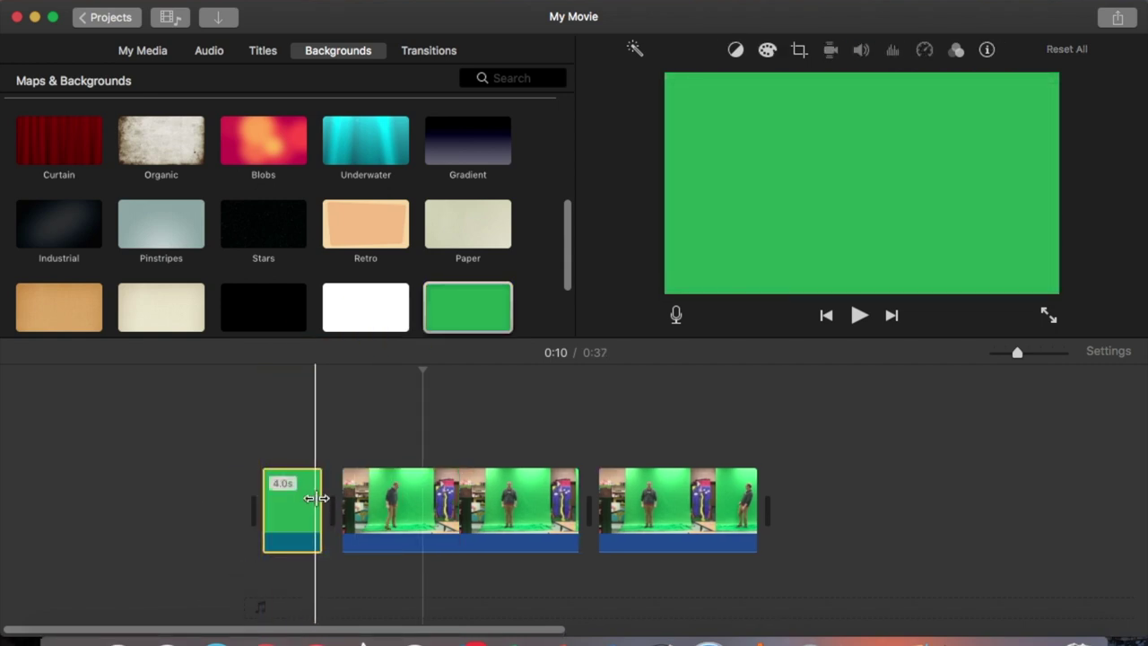
drag(320, 499, 761, 496)
- Overlay the two footage clips on the green background, one at its start and the other at its end
click(908, 489)
drag(907, 488, 429, 410)
drag(885, 493, 706, 408)
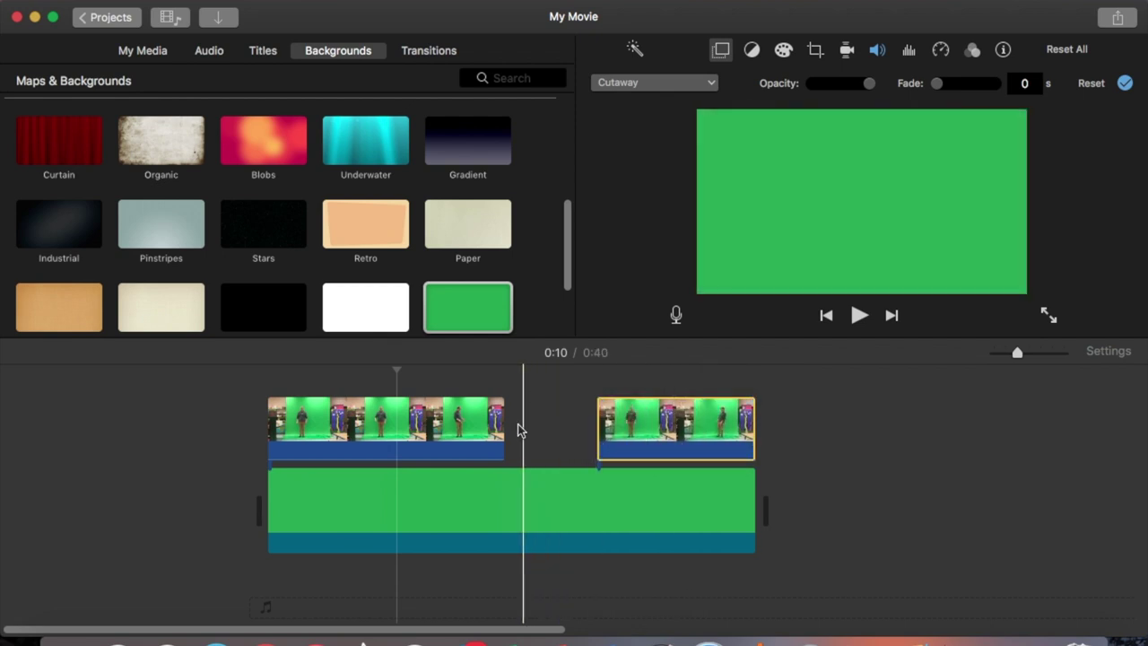
- Change the first overlaid clip from a cutaway to the Green/Blue Screen overlay at a frame showing the man
click(359, 417)
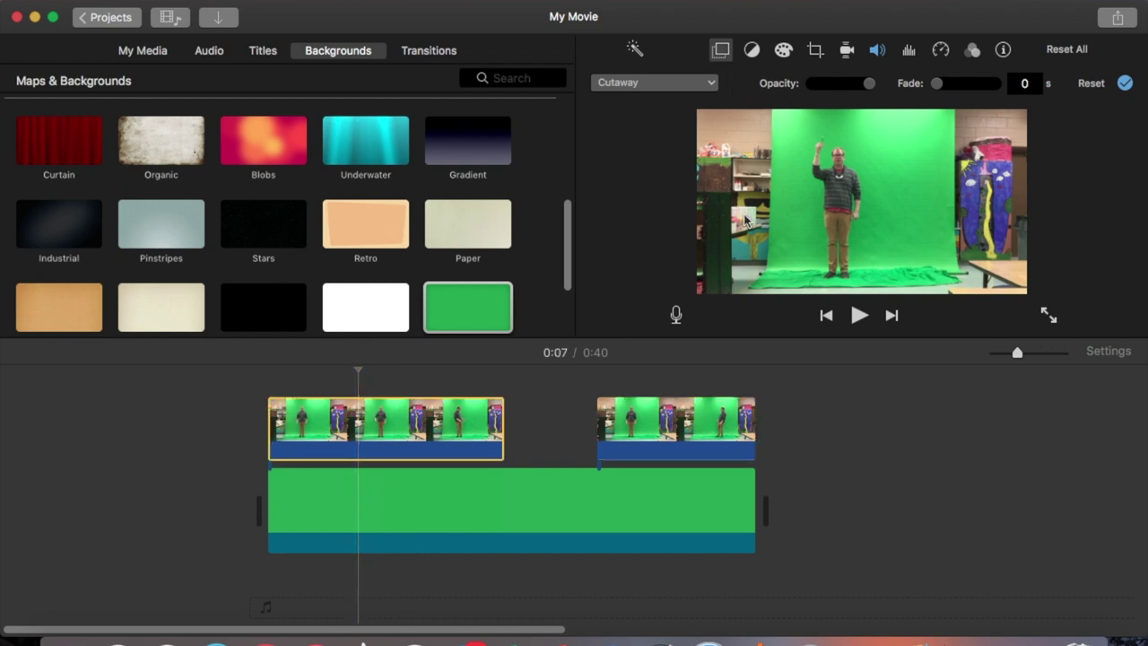
click(385, 381)
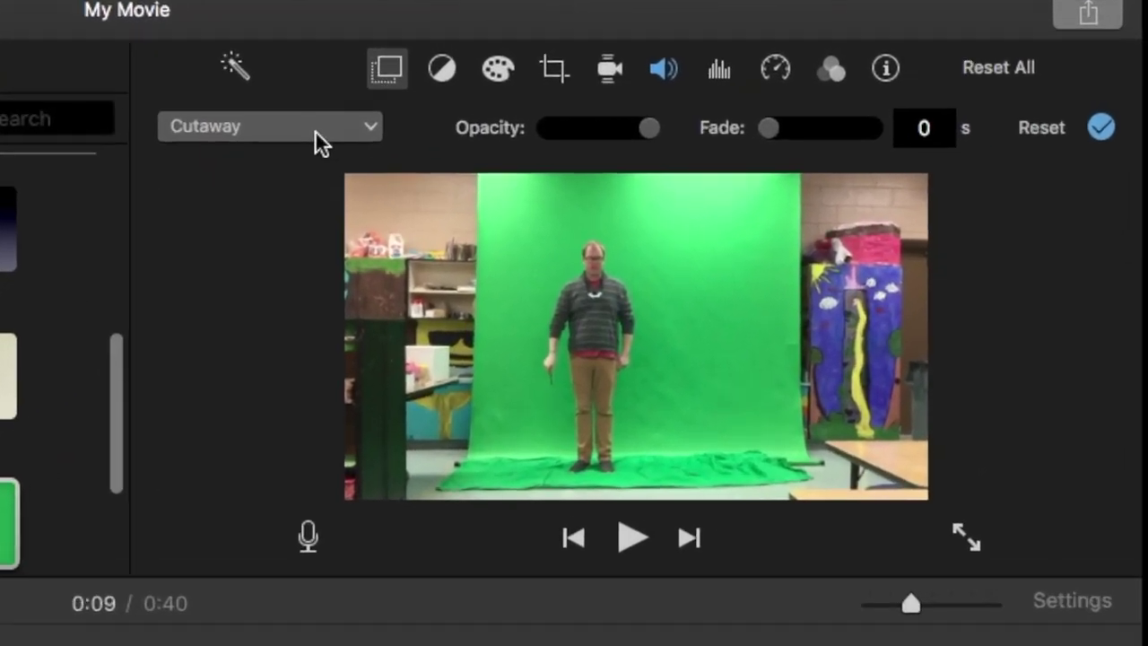
click(453, 108)
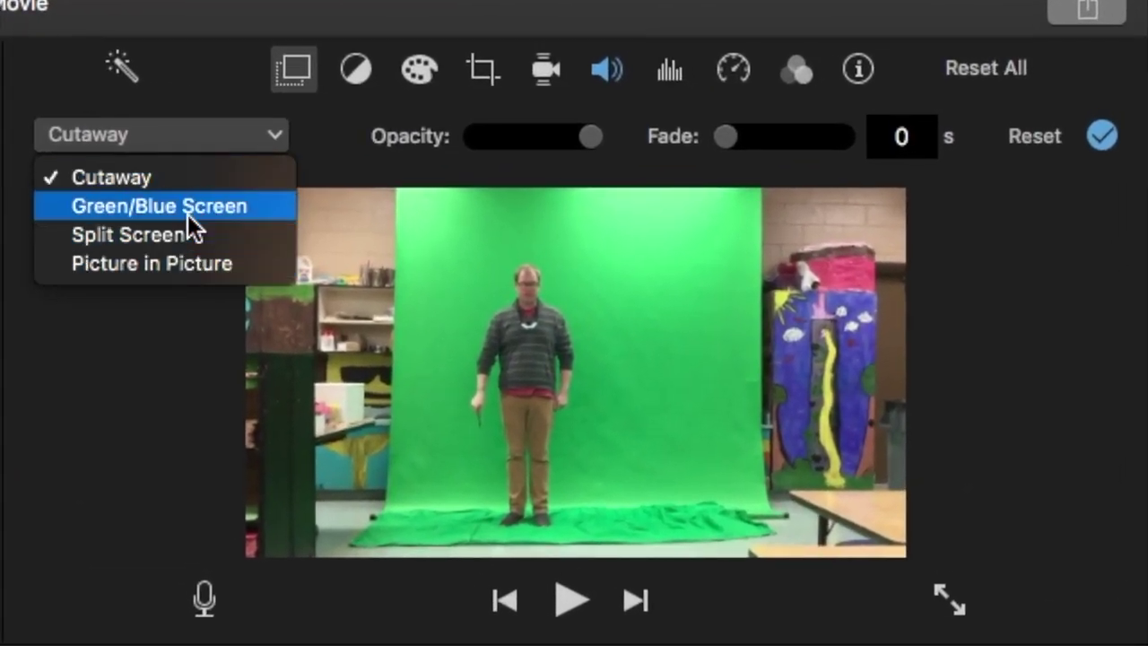
click(188, 206)
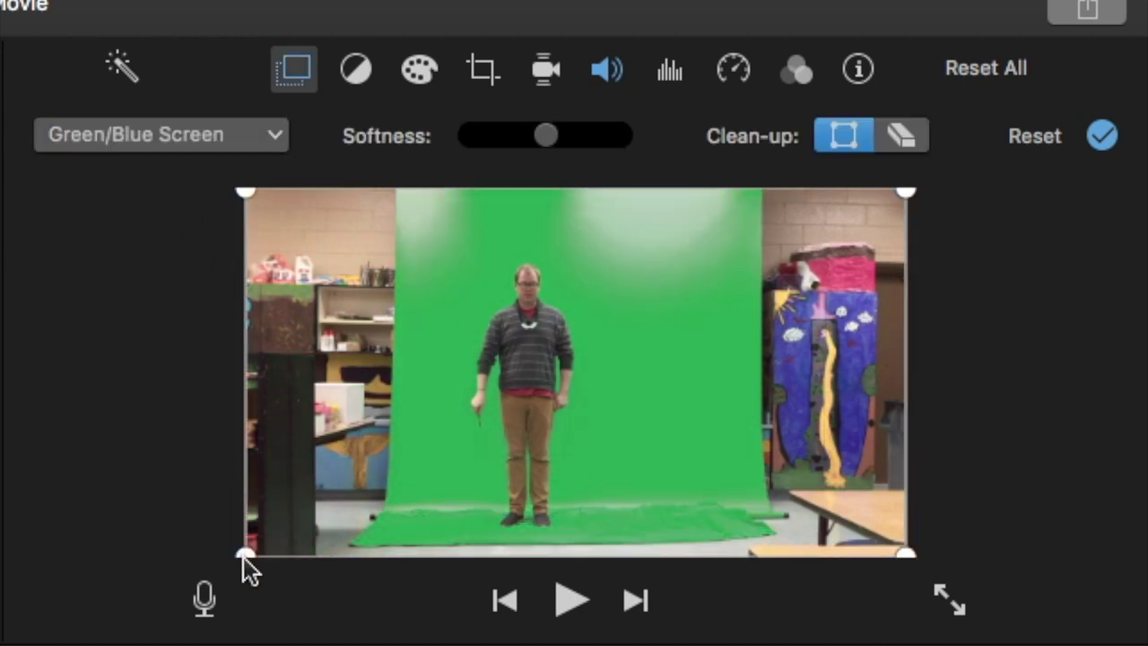
- Crop the first clip's keyed area to the green backdrop around the man and erase the leftover pale patches
drag(243, 554, 402, 539)
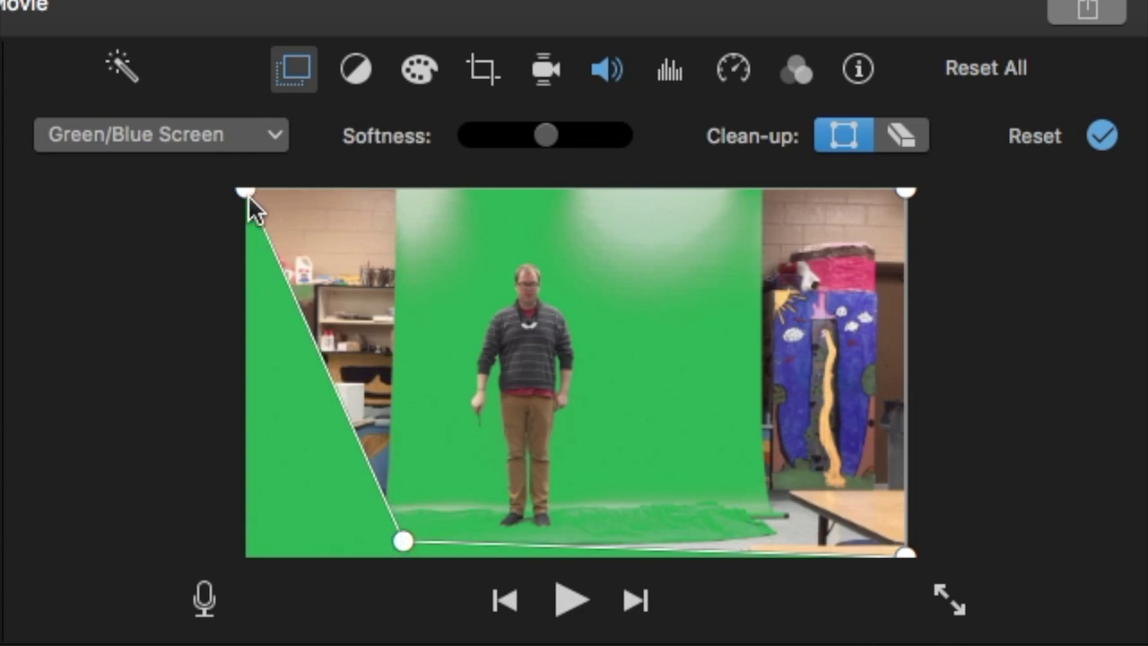
drag(248, 196, 410, 189)
drag(906, 189, 741, 185)
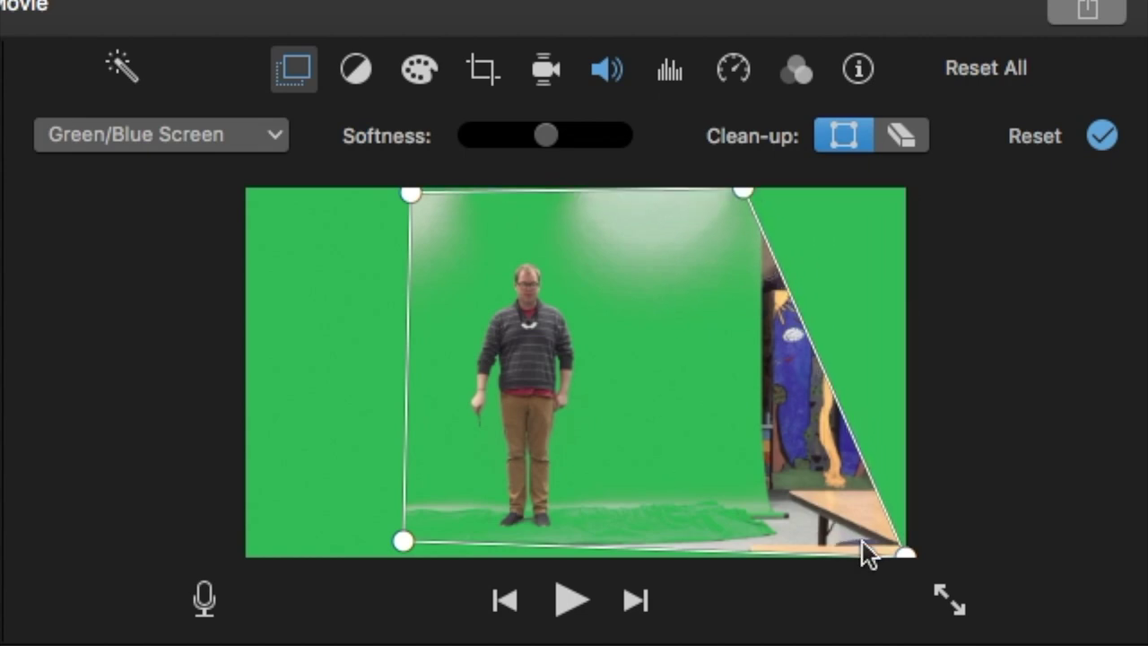
drag(907, 552, 738, 536)
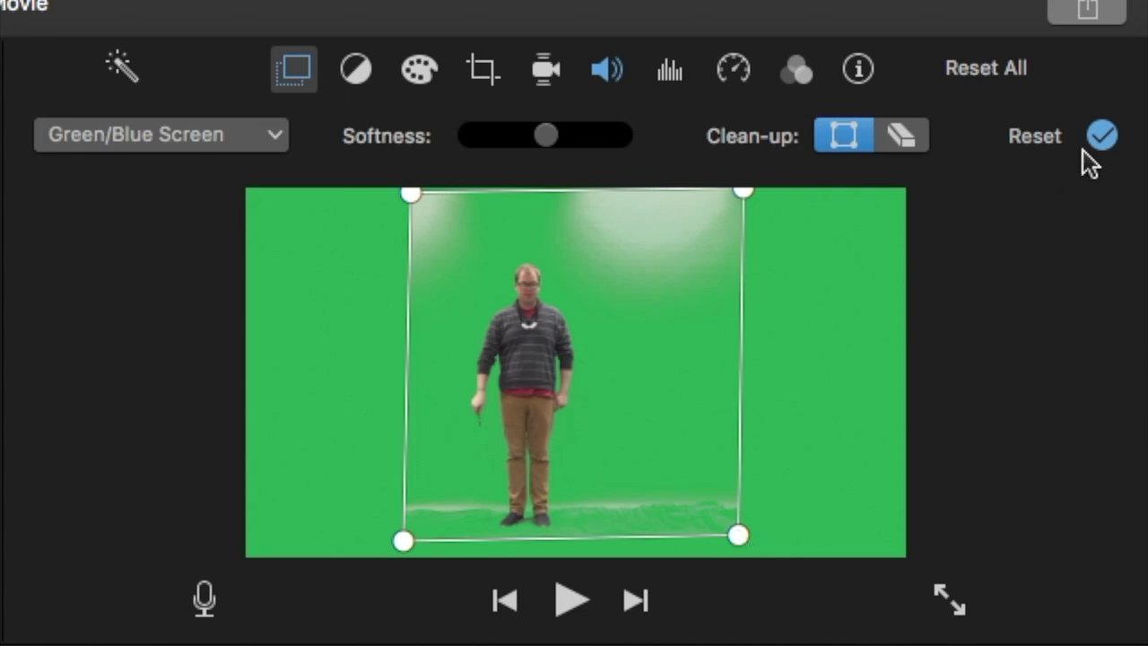
click(901, 137)
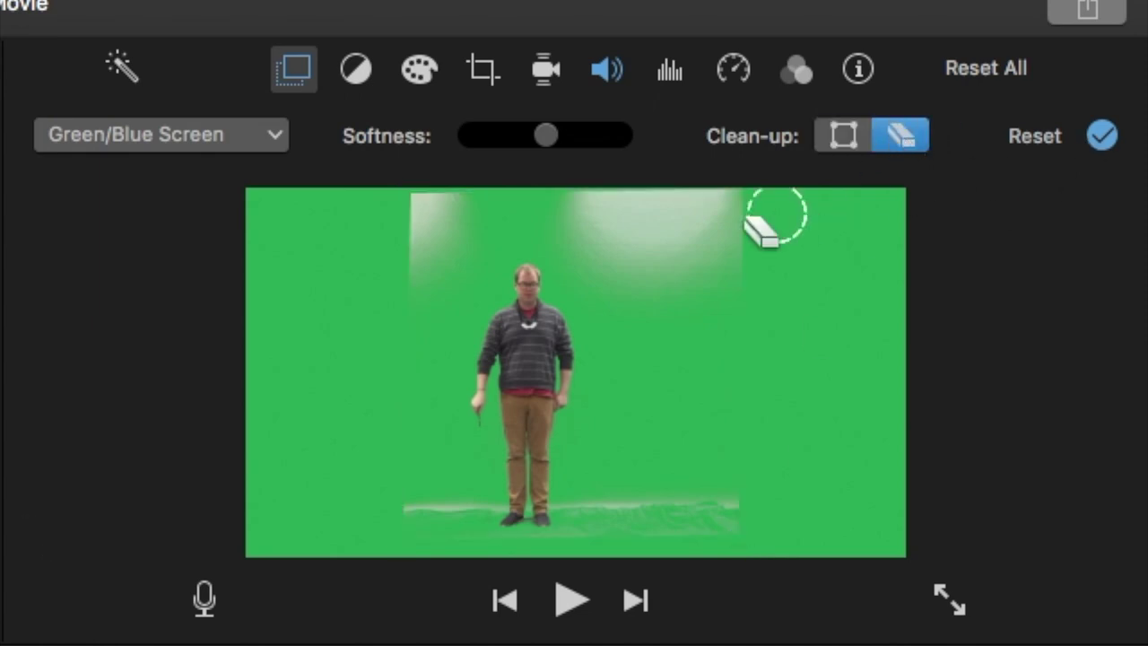
click(670, 220)
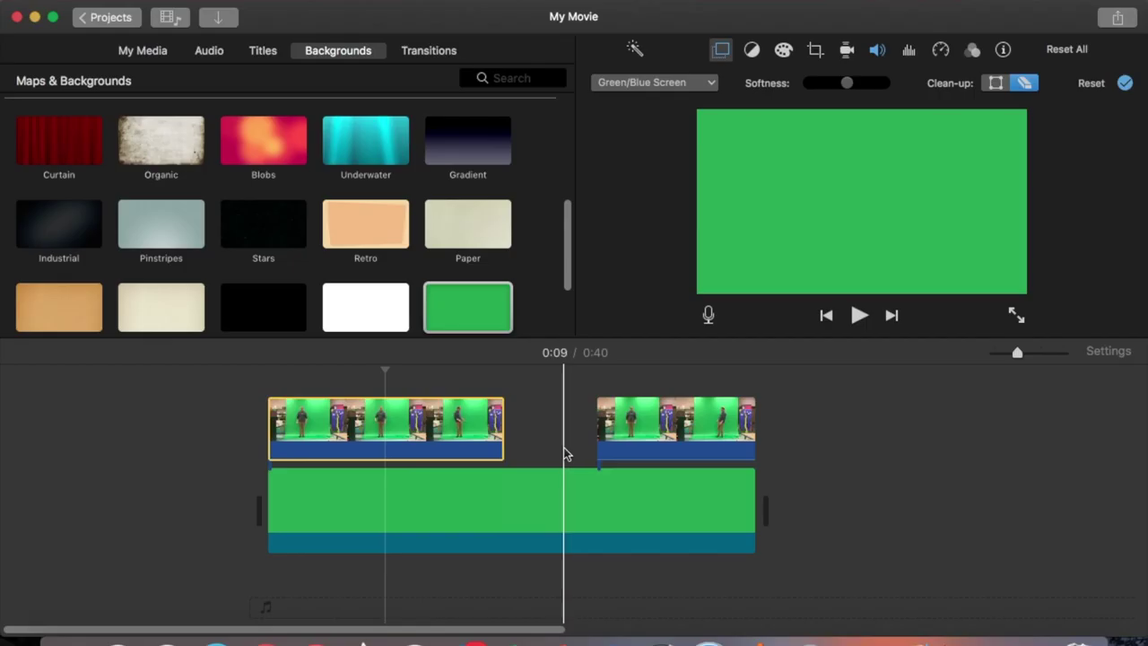
- Change the second overlaid clip to the Green/Blue Screen overlay
click(655, 419)
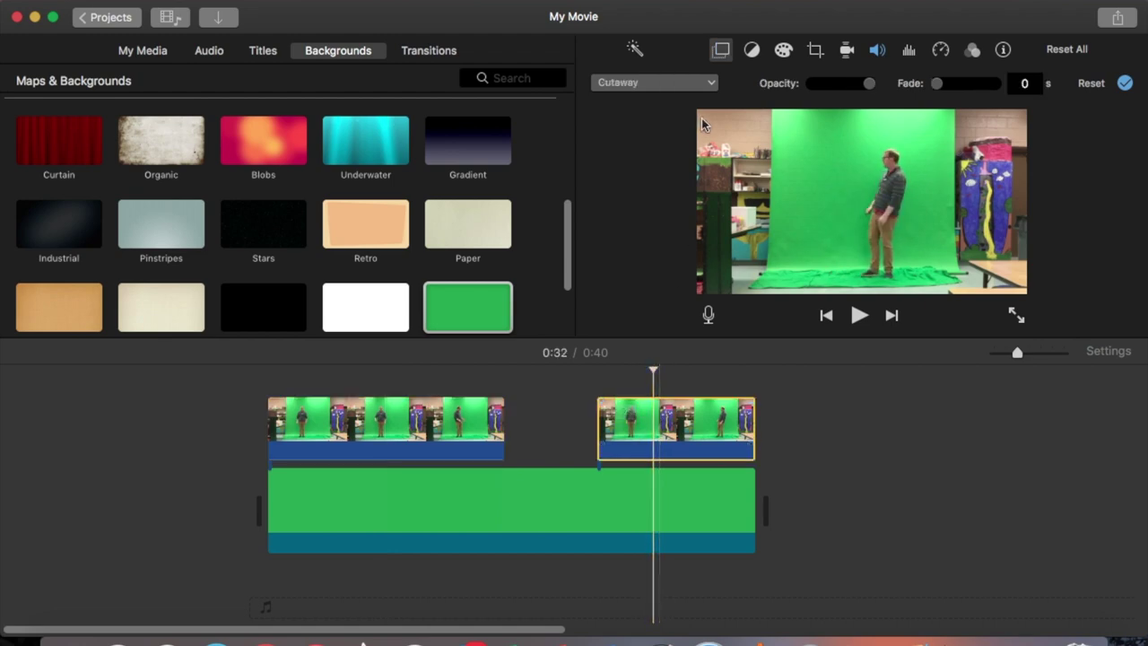
click(711, 82)
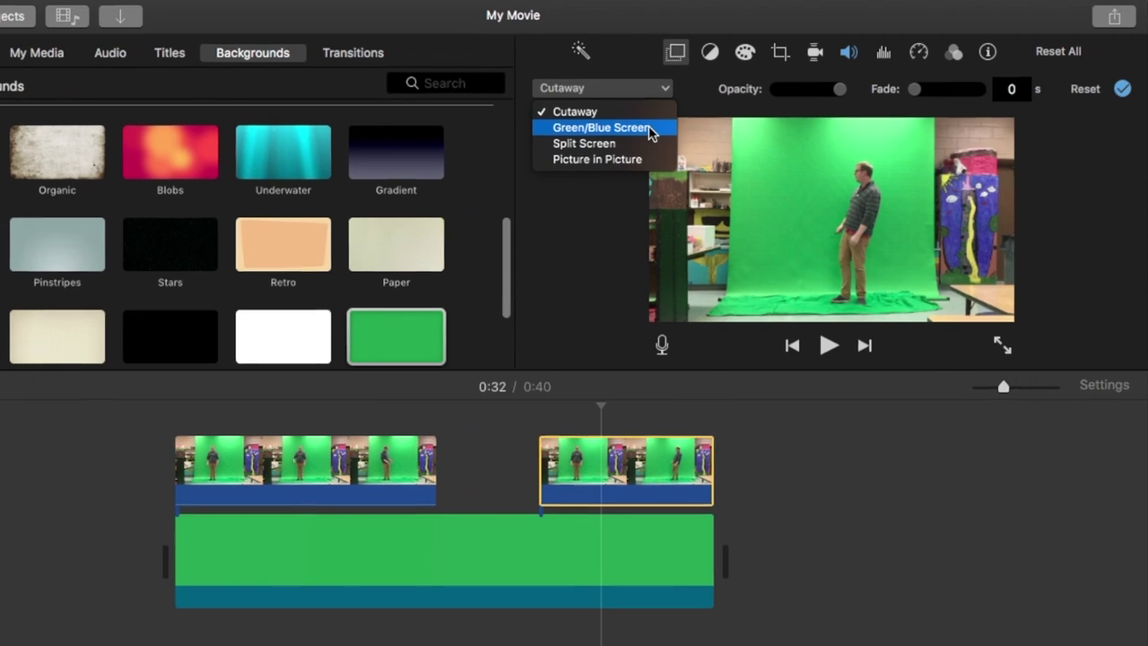
click(694, 118)
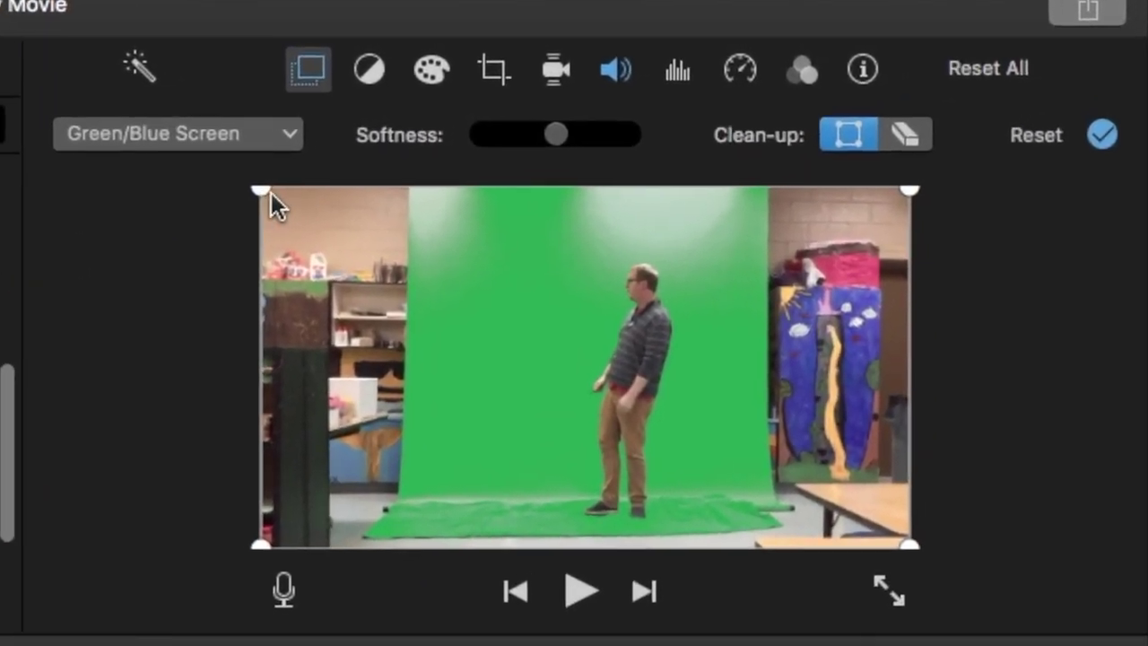
- Crop the second clip's keyed area to the green backdrop, erase the leftover pale patches and apply the overlay settings
drag(269, 191, 408, 193)
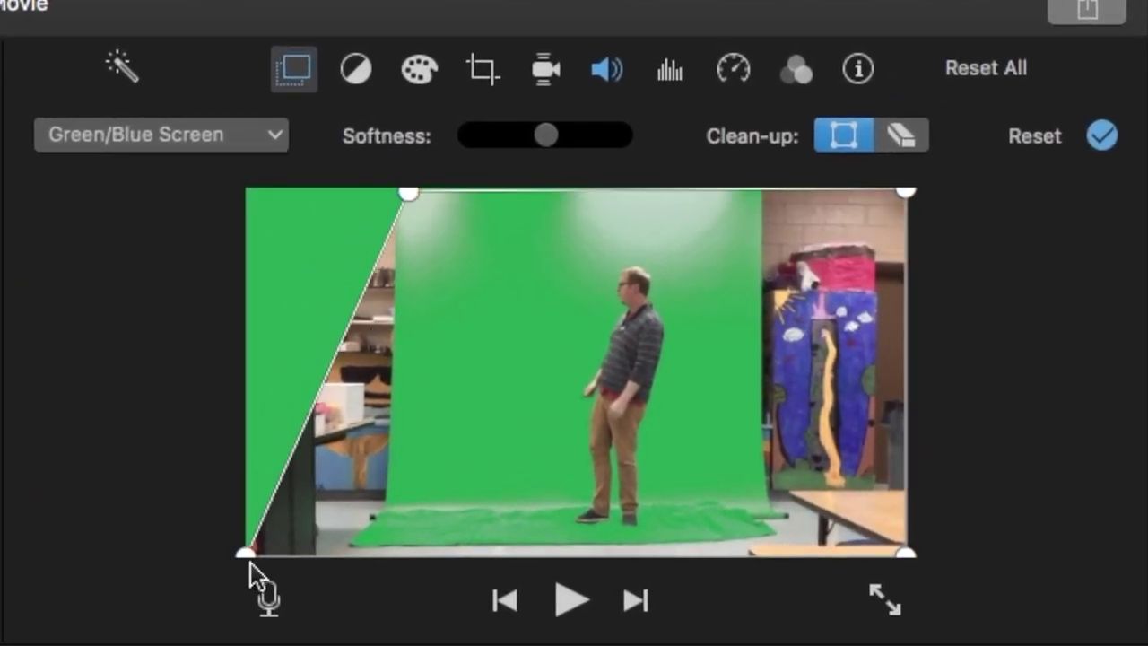
drag(246, 552, 406, 533)
drag(905, 549, 749, 529)
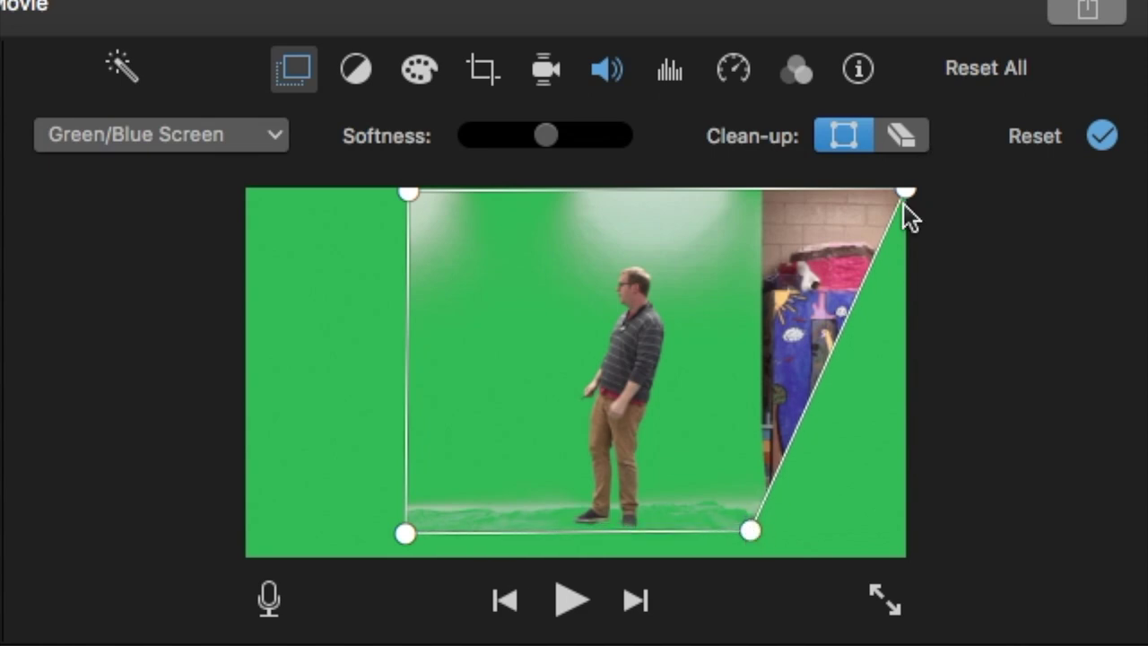
drag(904, 191, 747, 188)
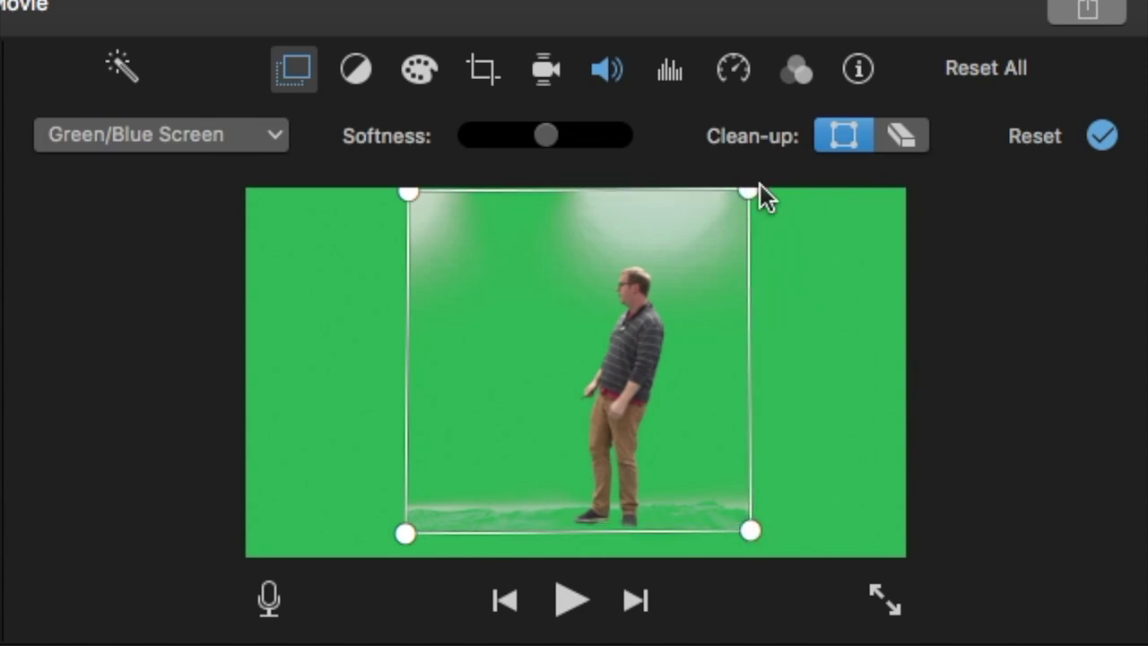
click(903, 135)
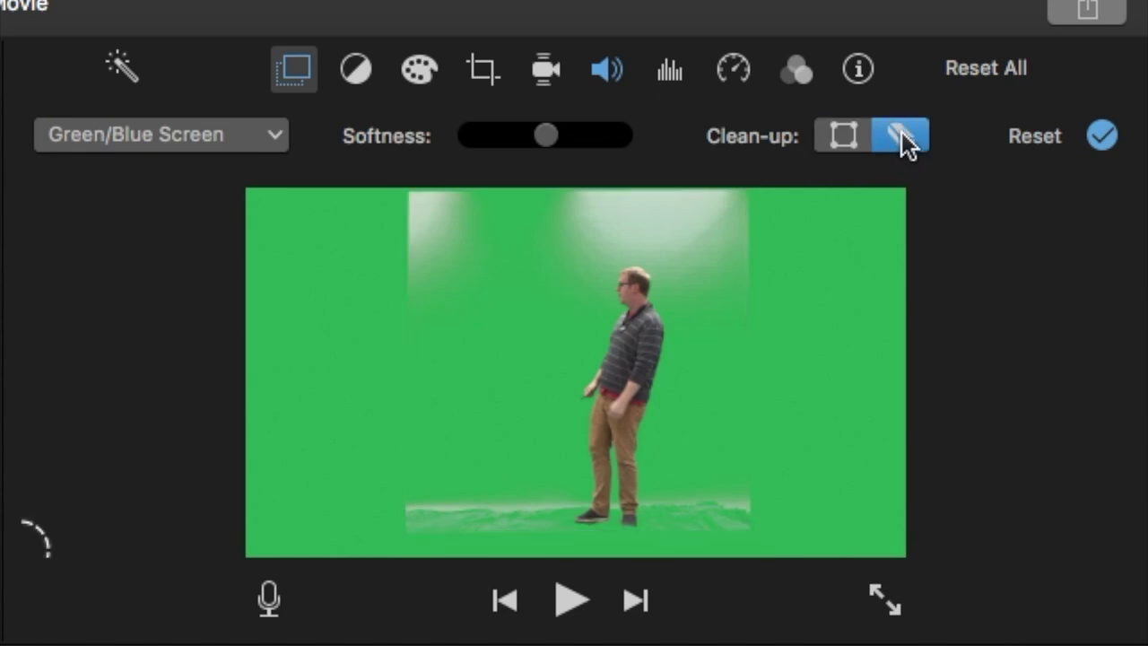
click(679, 212)
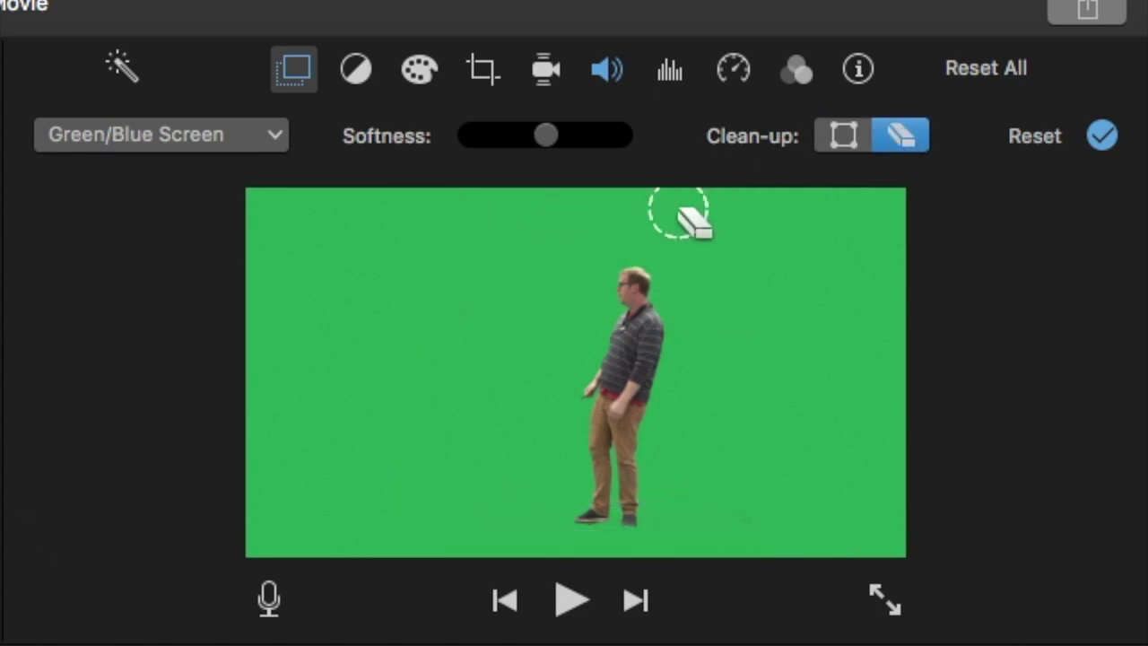
click(1102, 136)
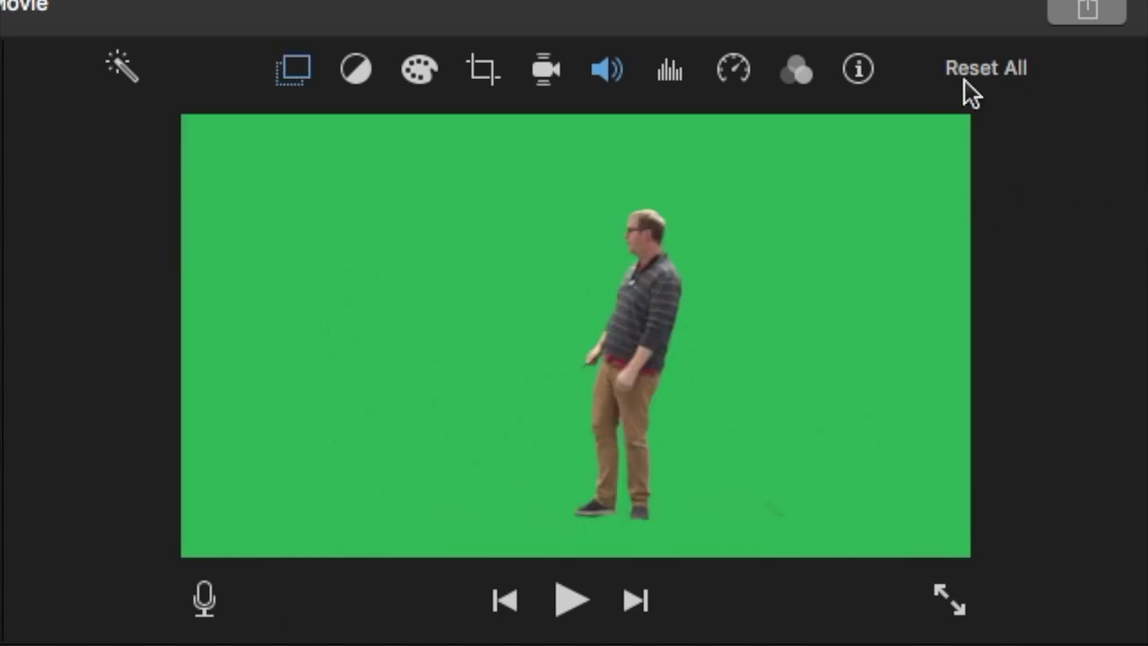
- Export the movie as a video file named "clone 1" in the Videos folder
click(1086, 9)
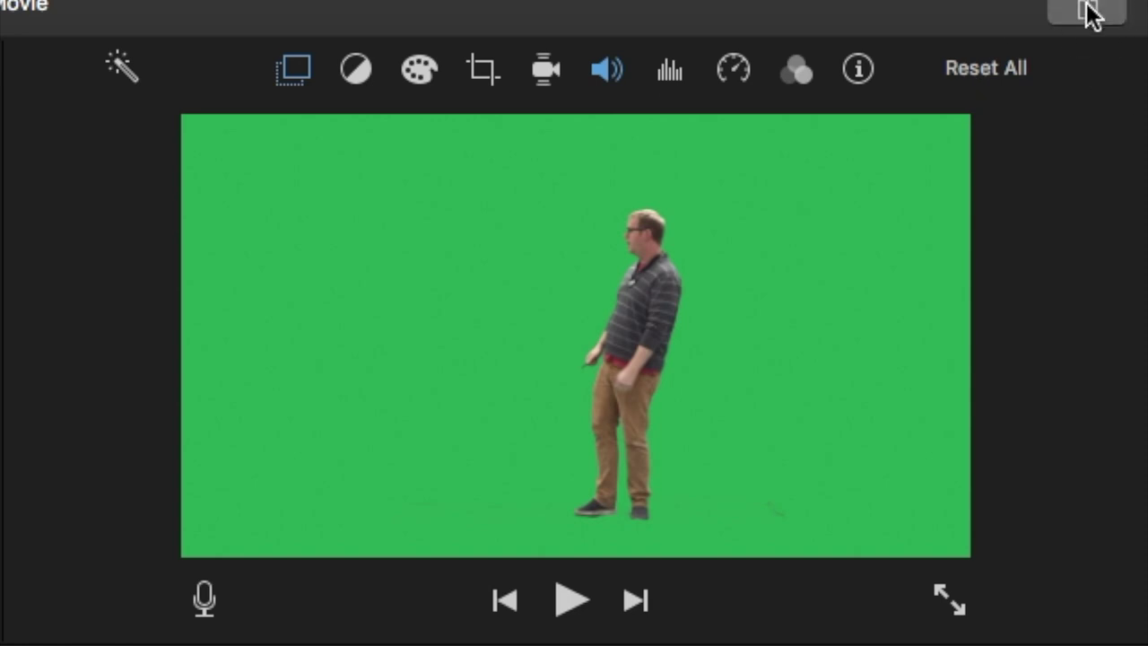
click(917, 386)
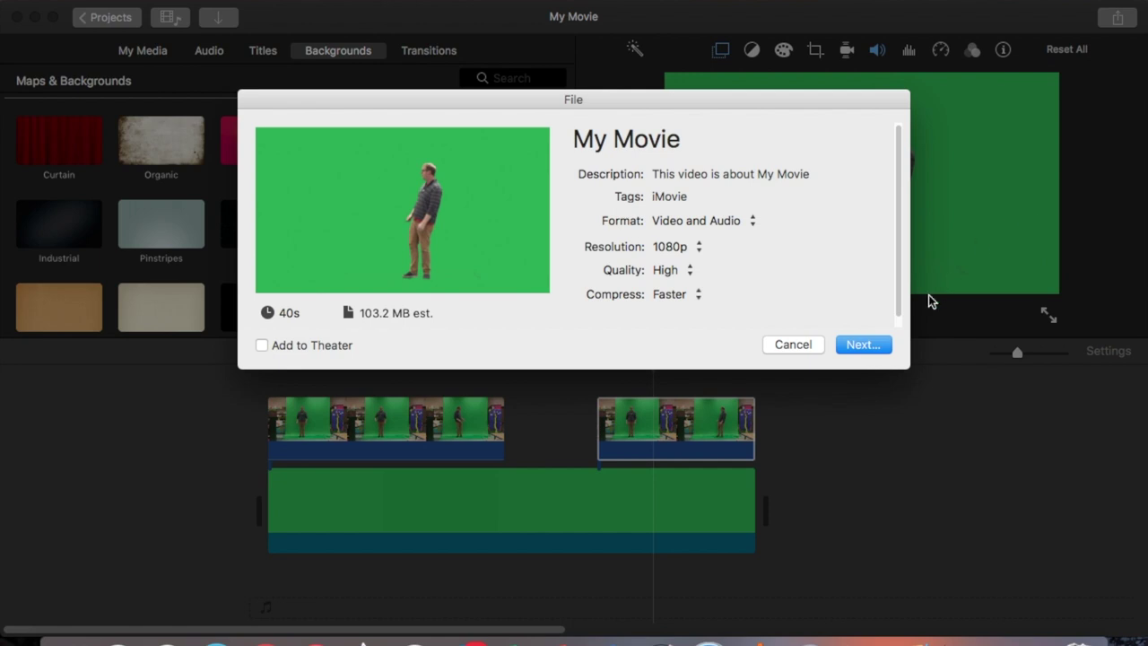
click(858, 345)
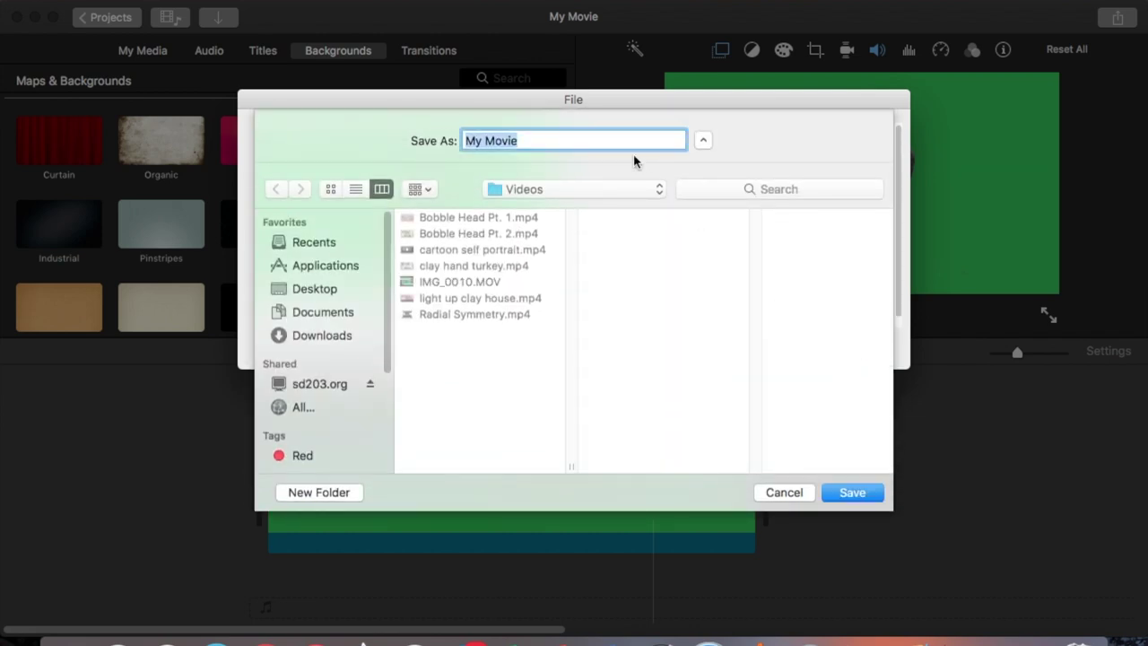
text(clone )
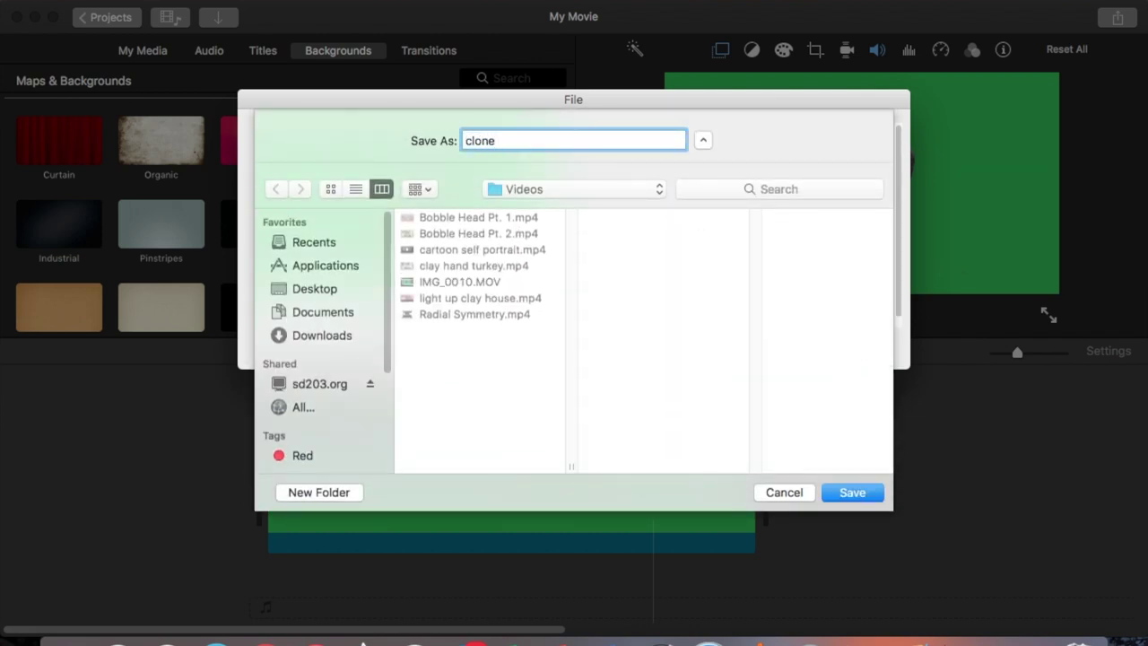
text(1)
key(Return)
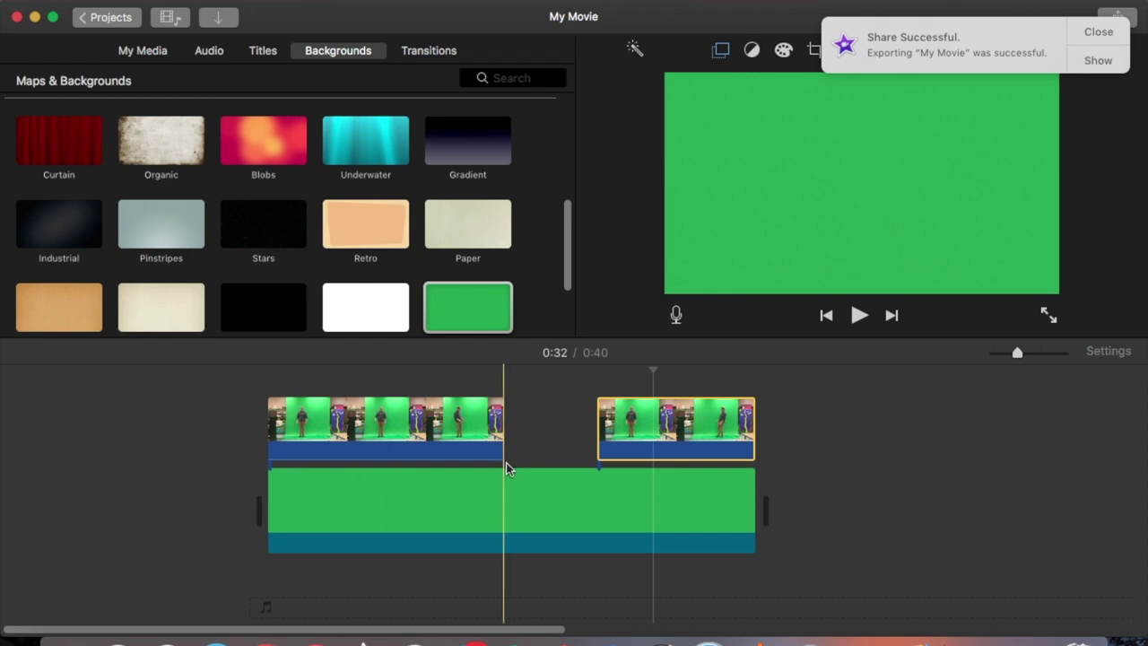
- Delete the green background with its attached clips and add clone 1.mp4 from the Videos folder in Finder to the timeline
click(514, 494)
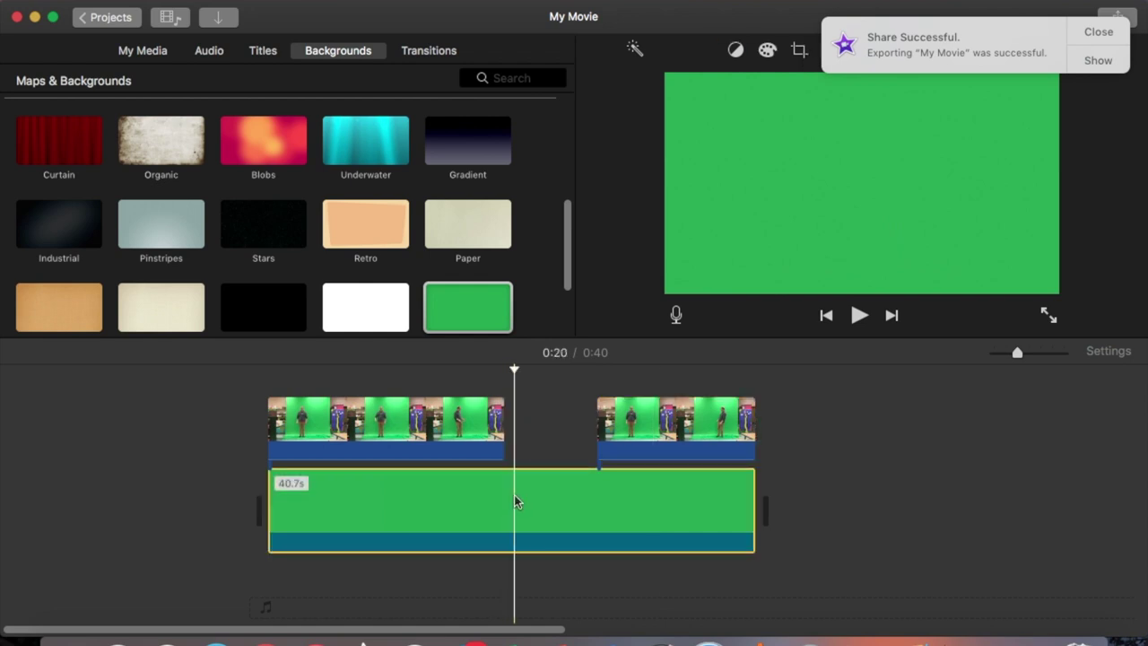
key(Delete)
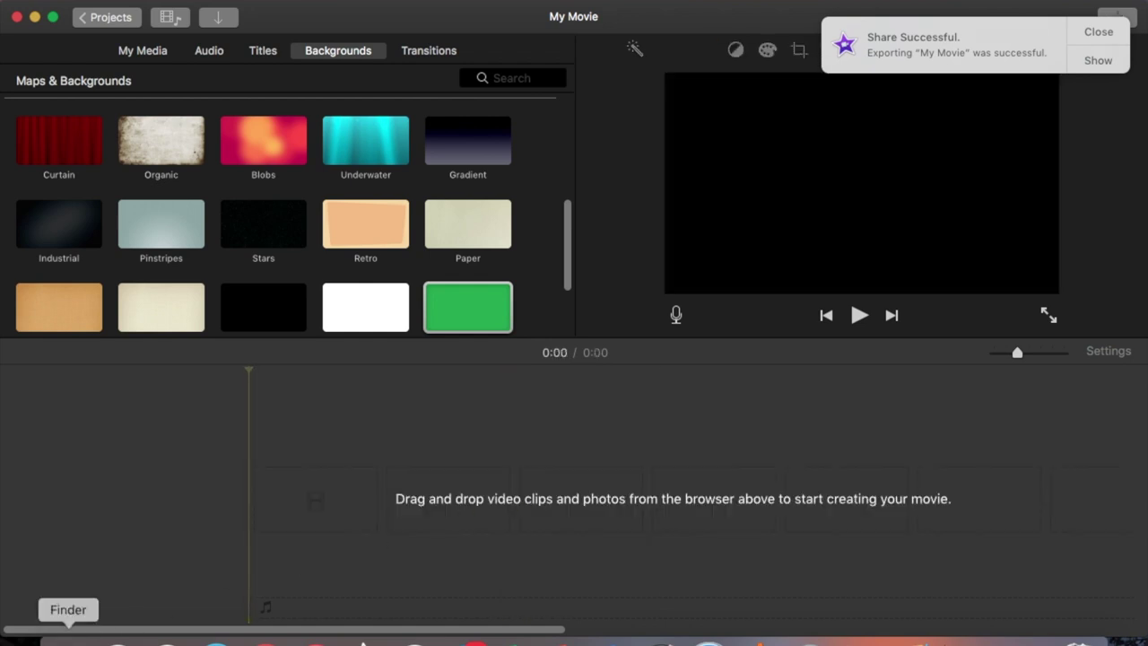
click(68, 640)
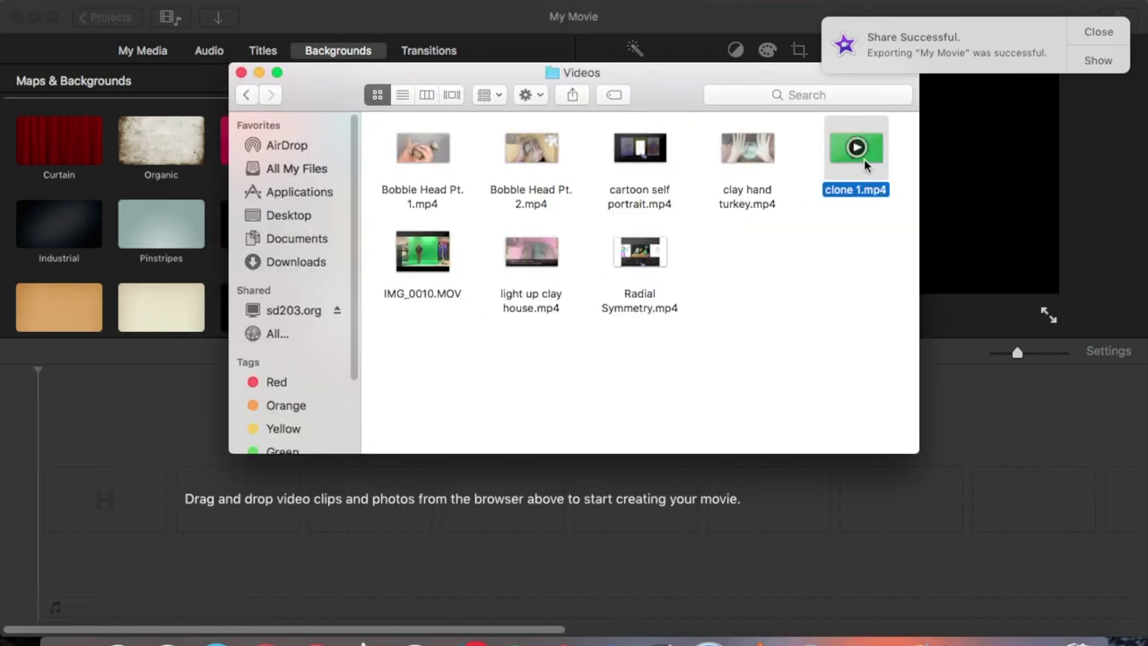
mouse_move(876, 147)
mouse_down()
mouse_move(237, 459)
mouse_move(177, 504)
mouse_up()
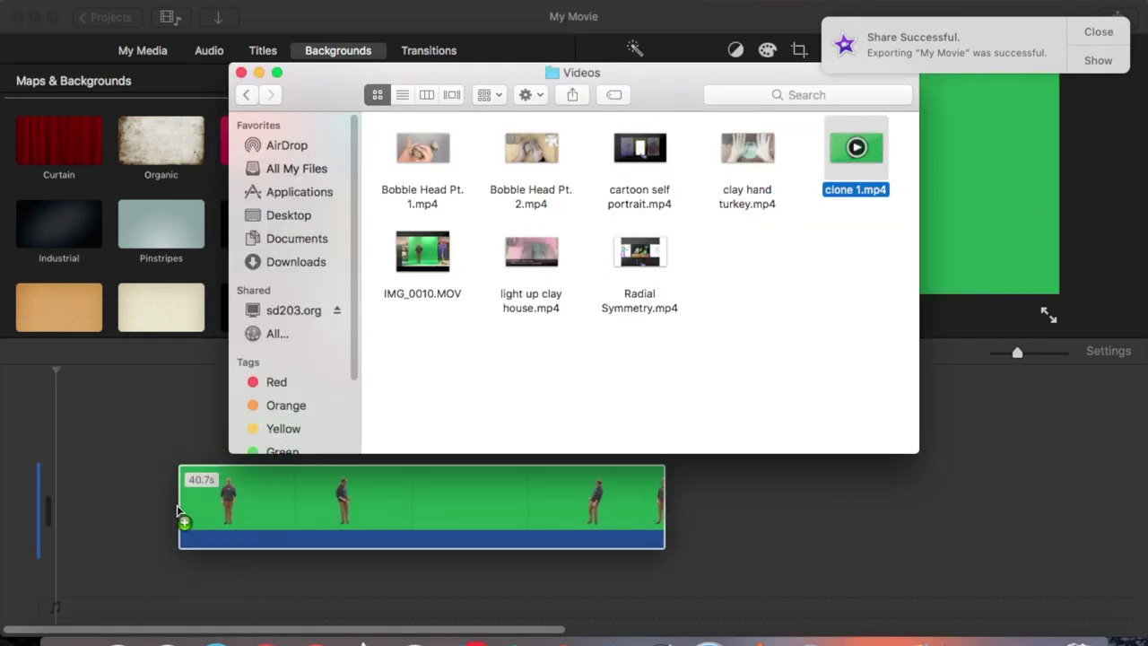
- Split the clone 1 clip at 0:27 in the empty stretch between the two performances and trim the first part's end to 23.3 s
click(532, 524)
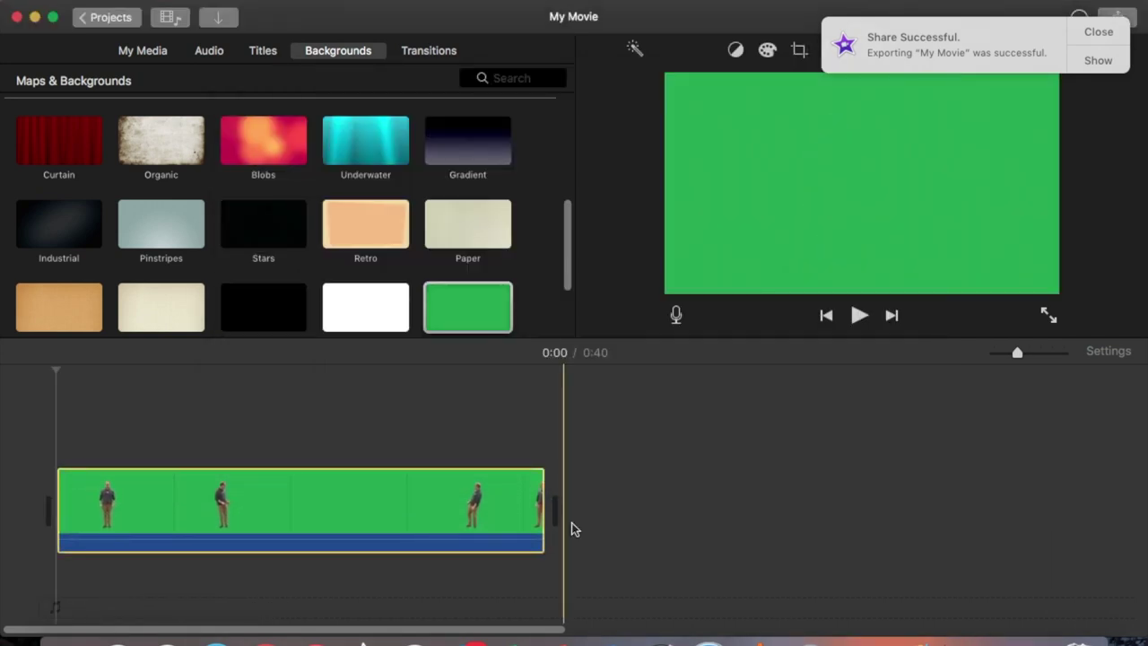
click(390, 517)
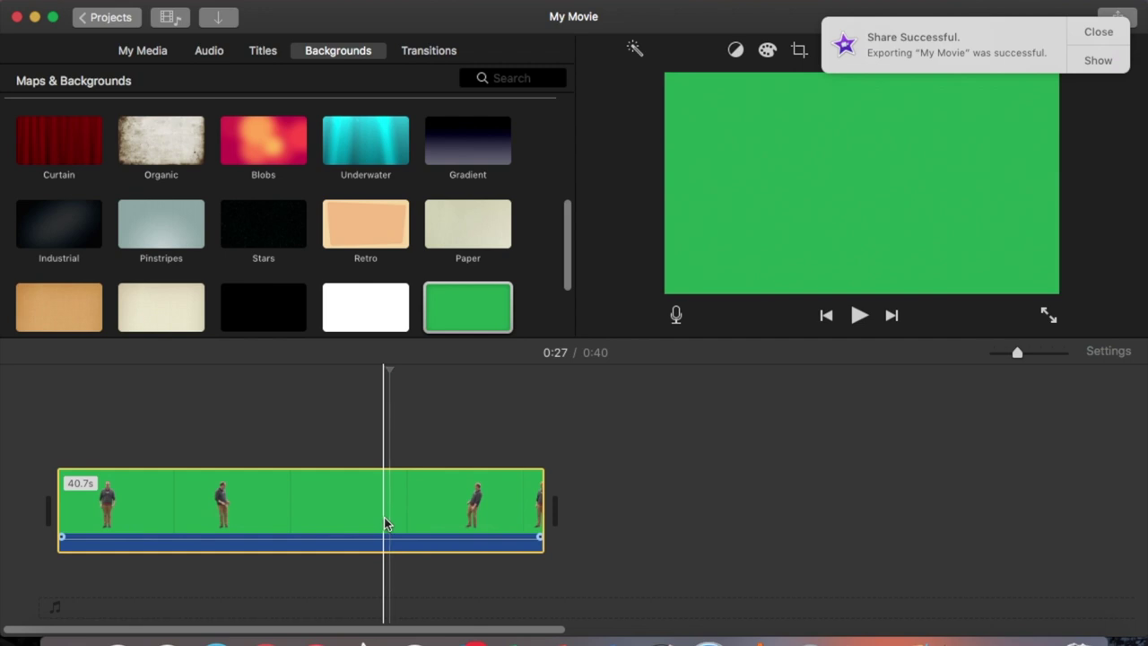
click(384, 523)
key(super+b)
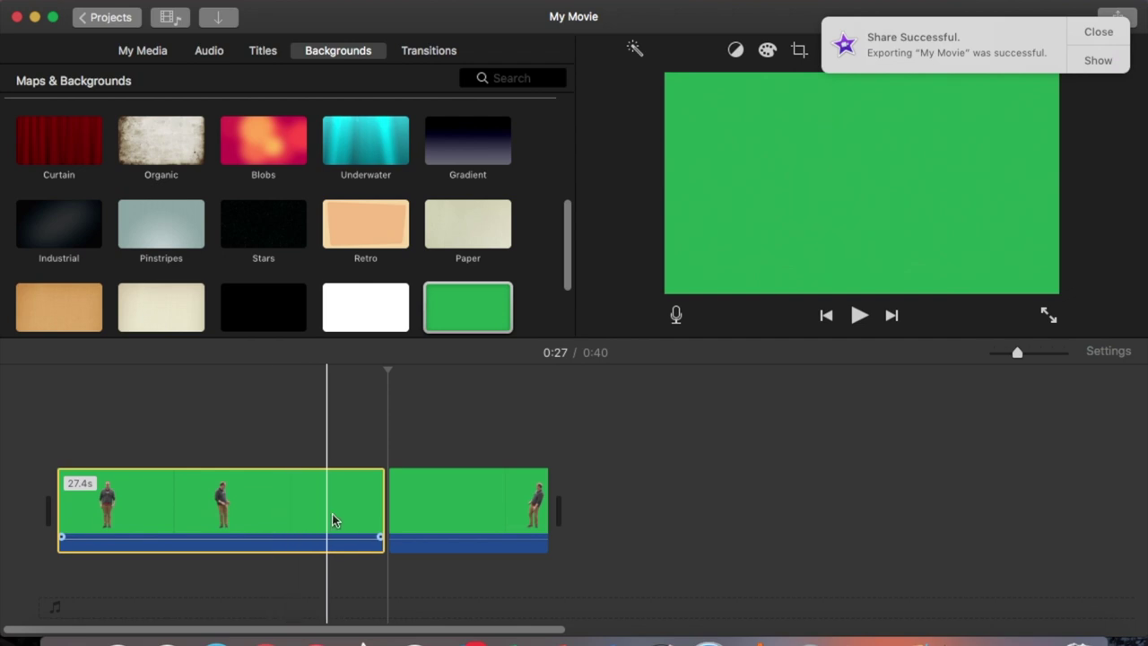
drag(383, 508, 334, 509)
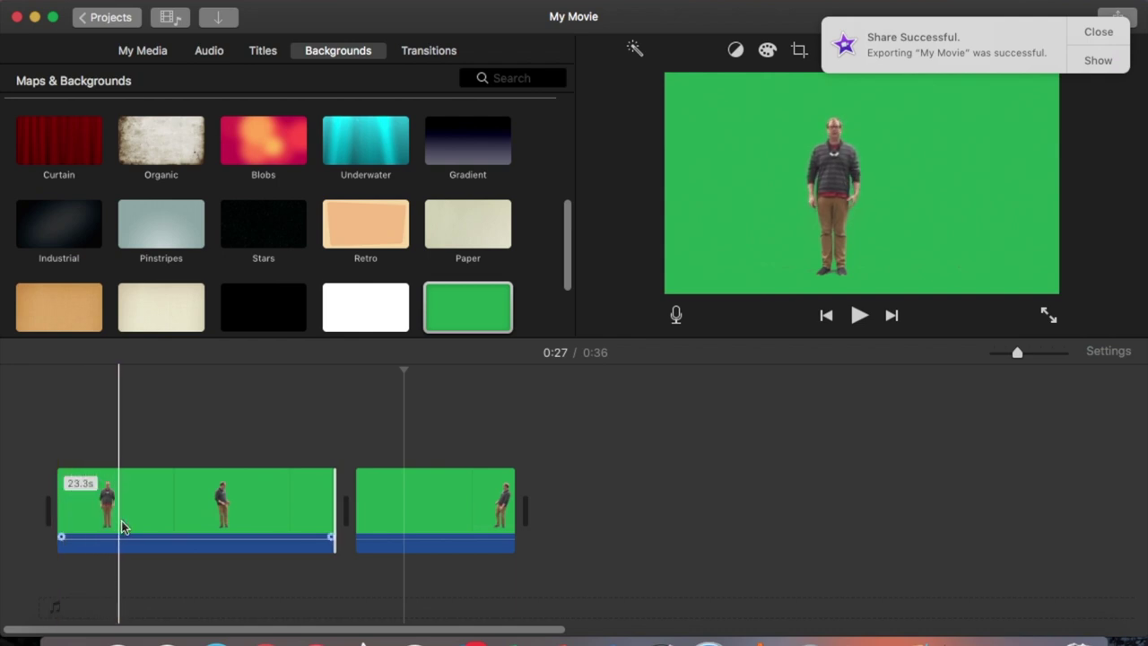
- Split the first part at 0:09 and move the last clip onto the track above the middle clip
click(169, 528)
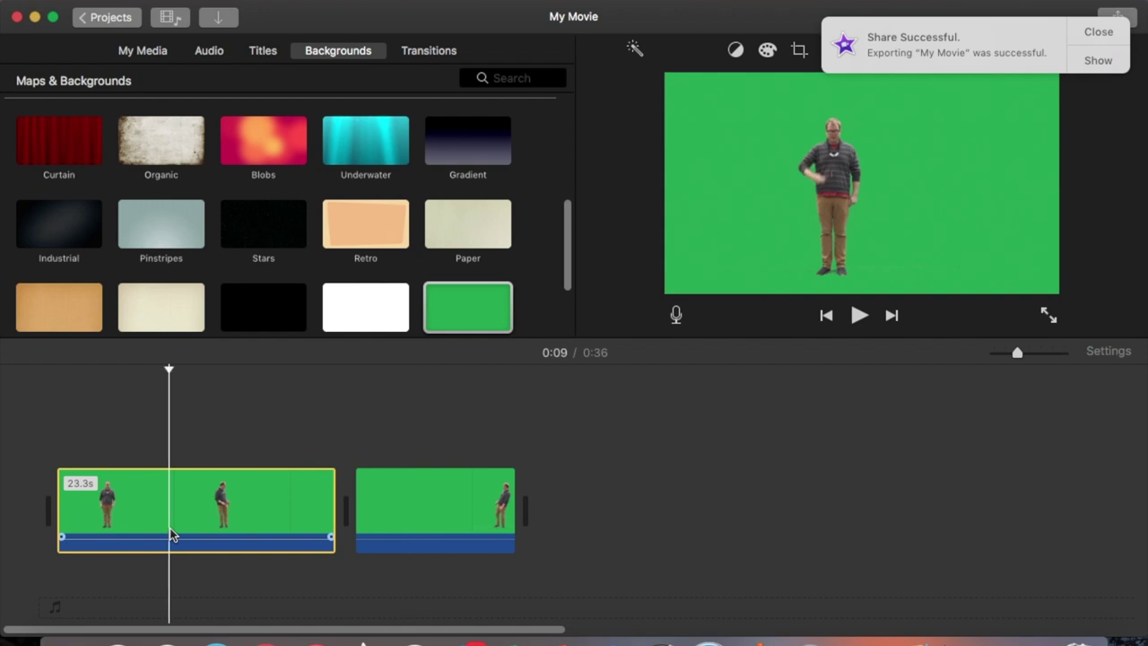
key(super+b)
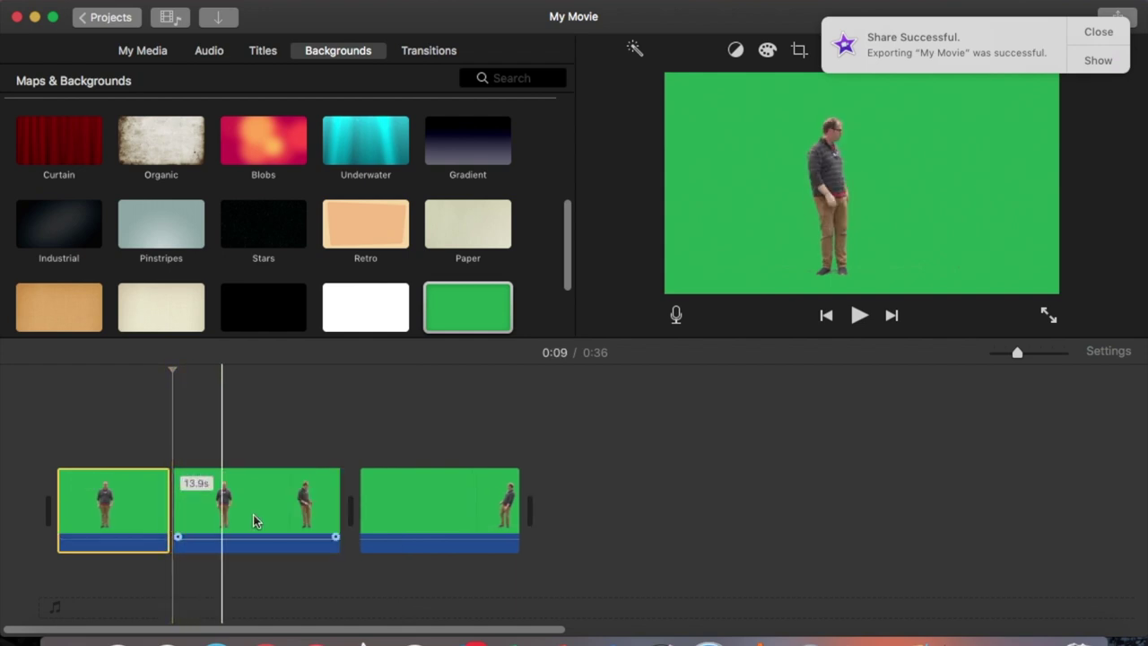
click(426, 506)
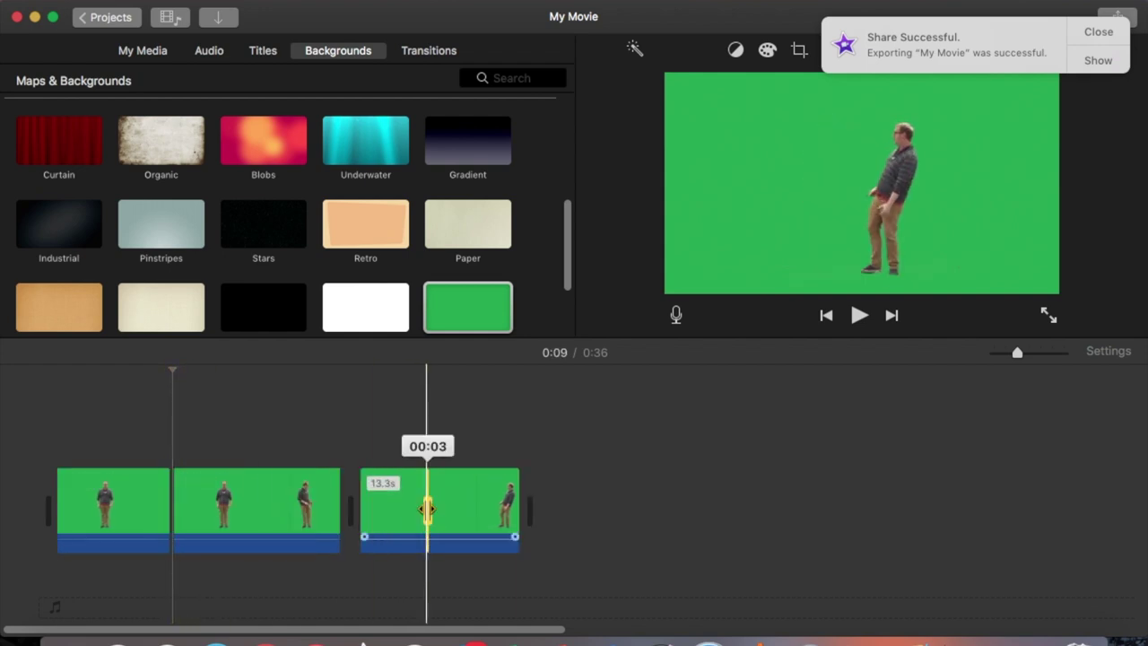
drag(466, 490, 328, 363)
drag(295, 362, 279, 364)
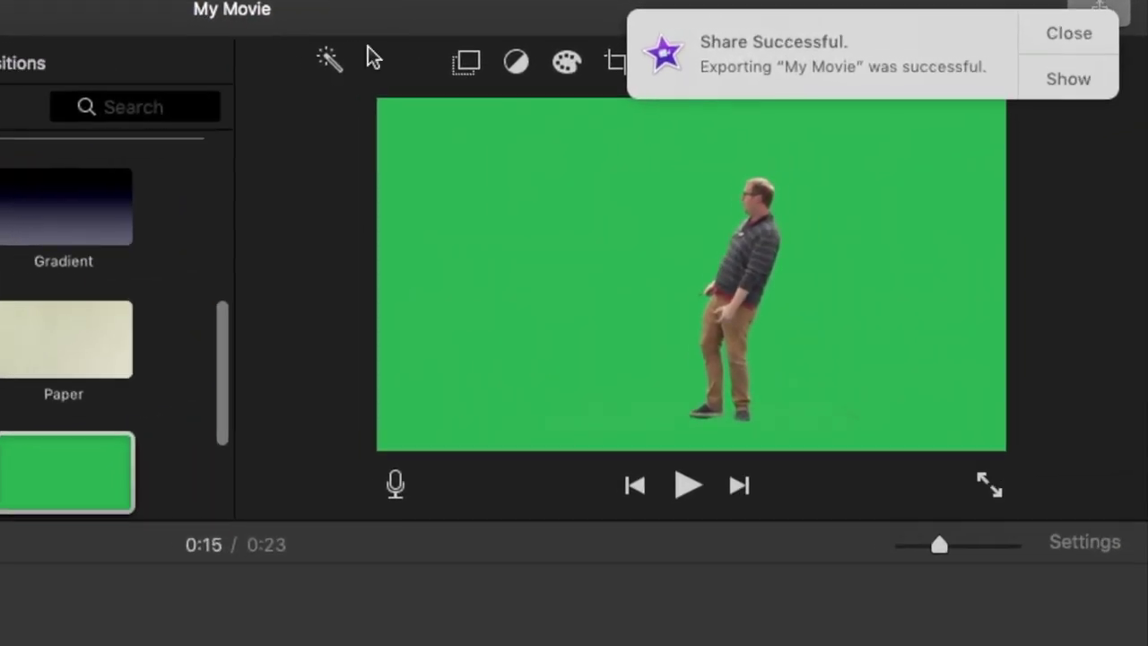
- Change the overlaid clip from Cutaway to the Green/Blue Screen overlay
click(368, 64)
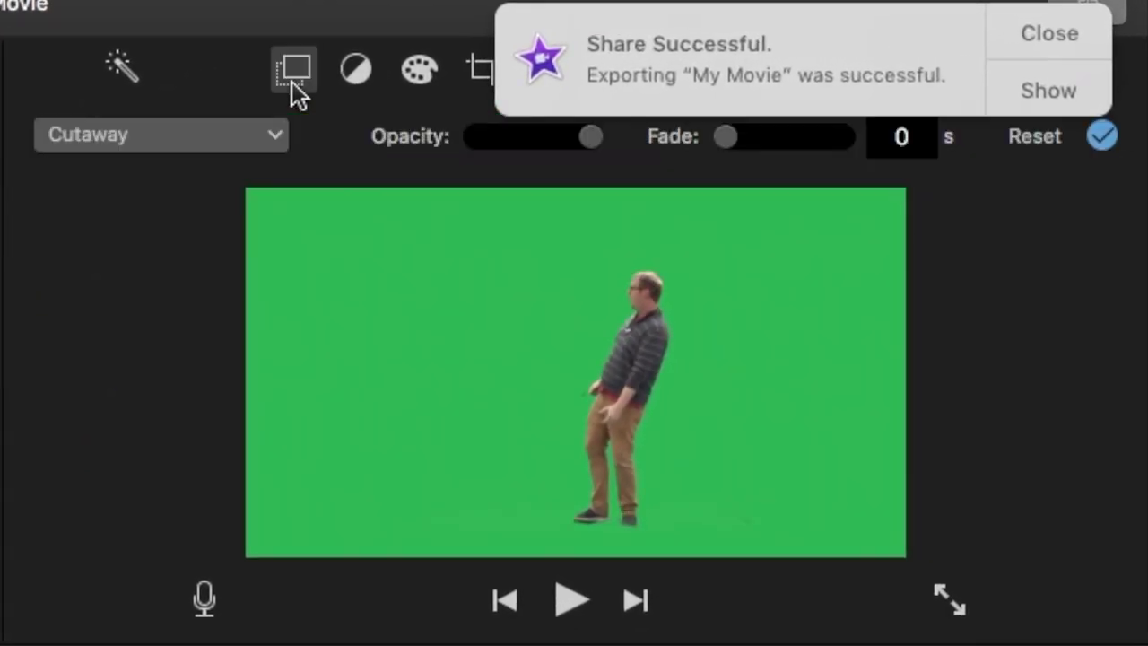
click(219, 134)
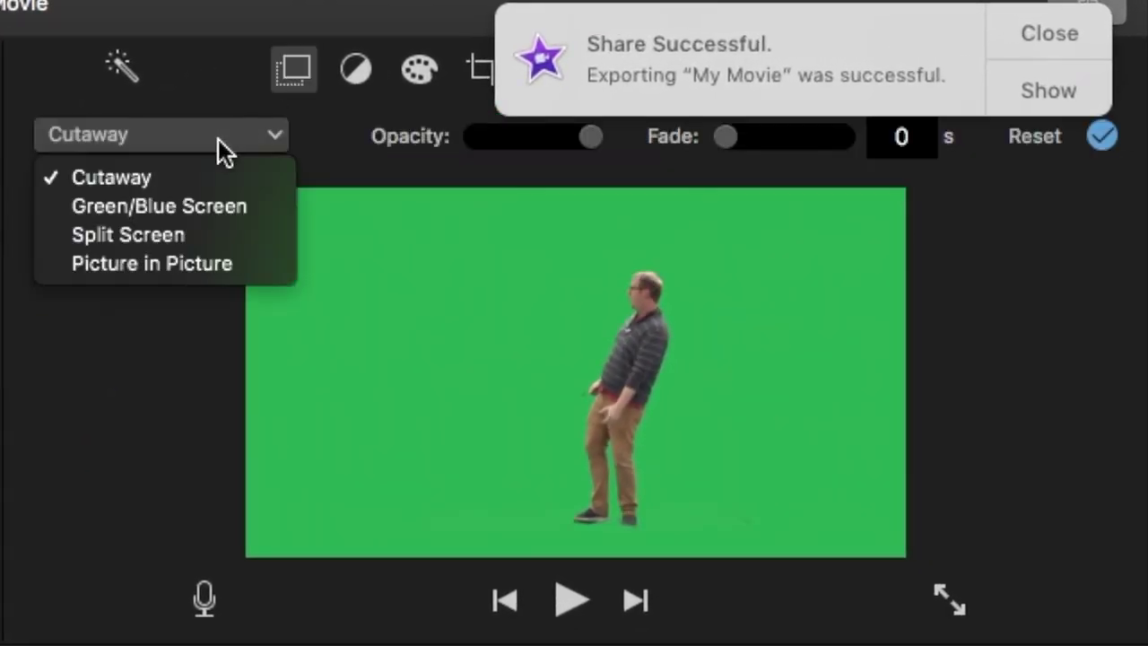
click(205, 205)
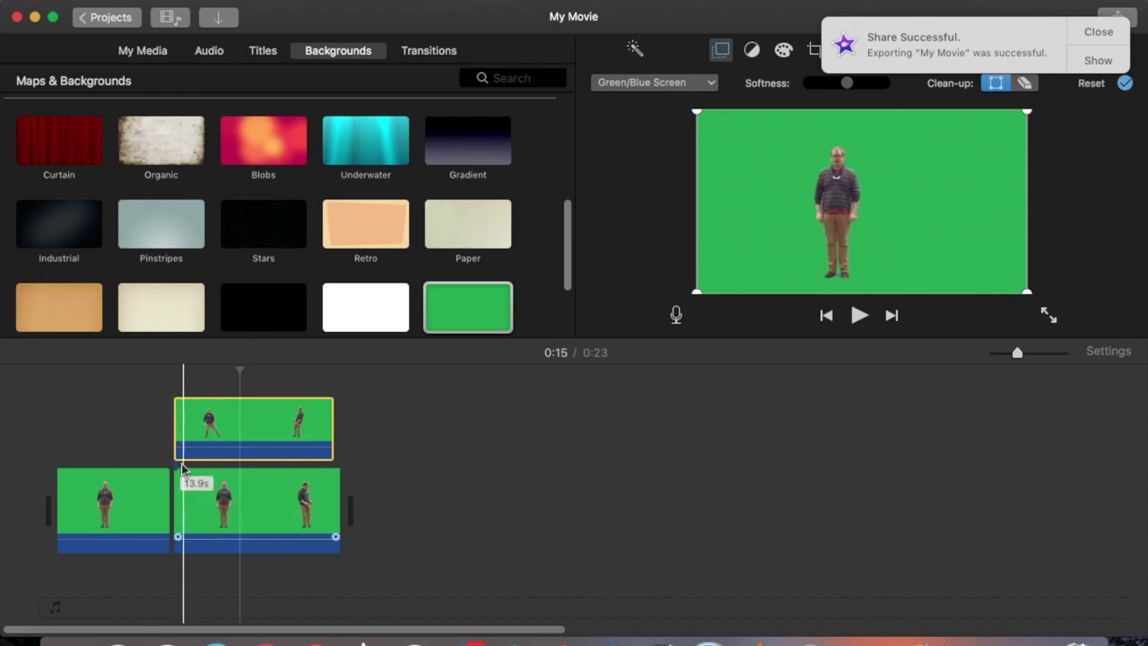
- Trim the overlaid clip's start, and shorten the ends of both stacked clips so that each lasts 9.7 s
drag(177, 423, 226, 421)
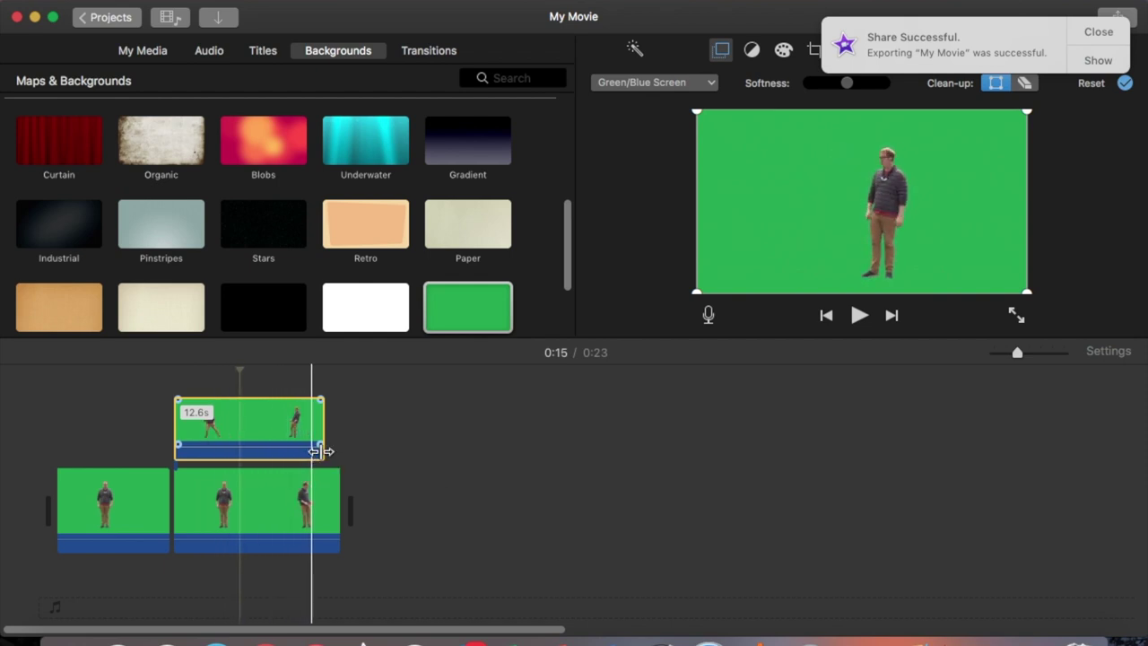
mouse_move(341, 490)
mouse_down()
mouse_move(311, 494)
mouse_move(324, 496)
mouse_up()
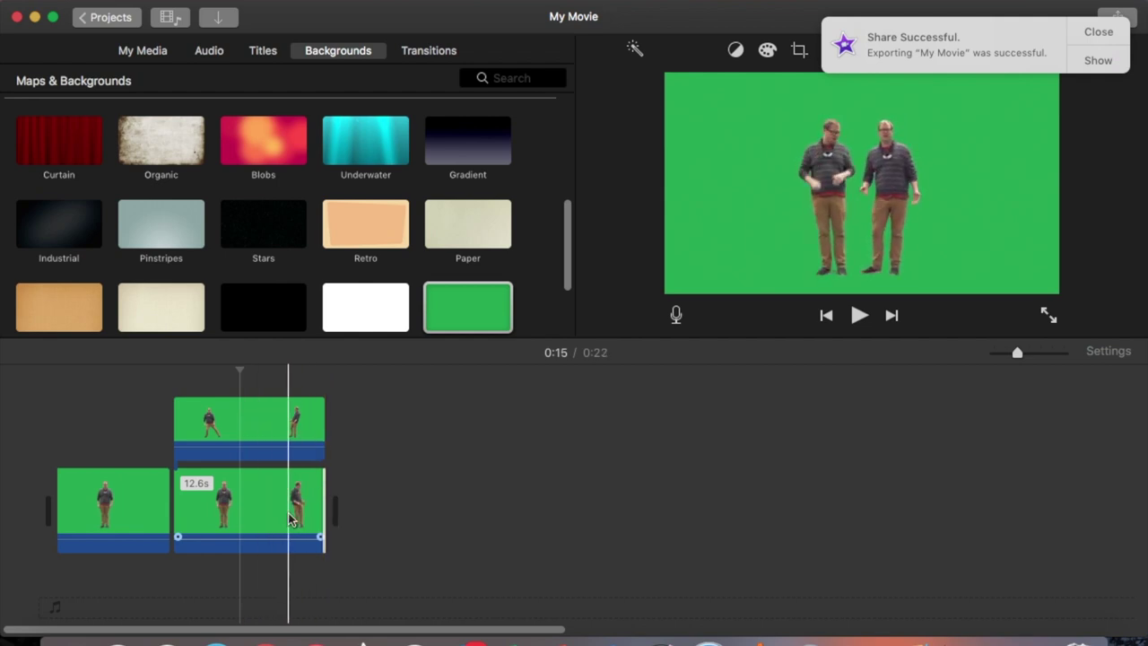
click(292, 518)
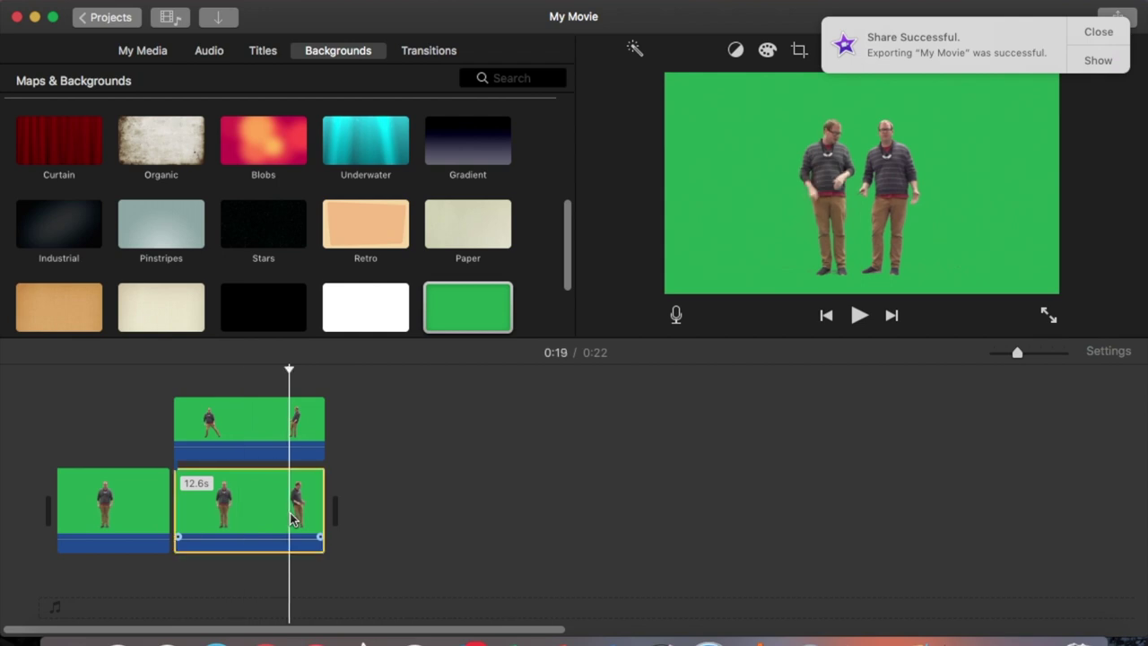
drag(325, 503, 287, 502)
click(344, 418)
drag(344, 417, 296, 427)
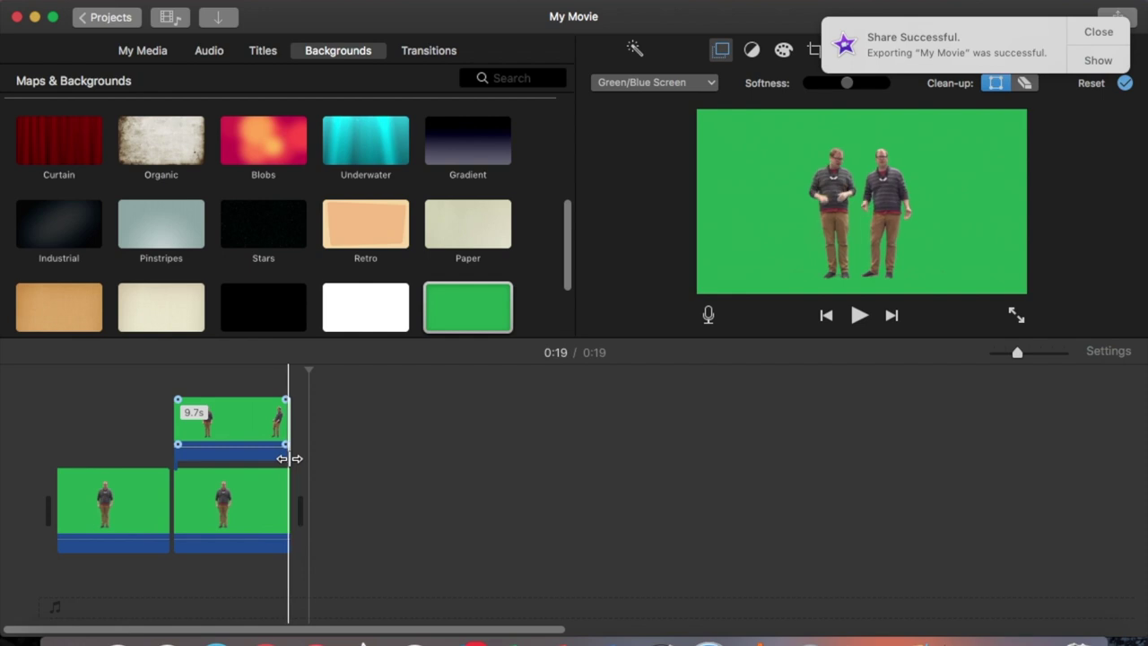
click(298, 463)
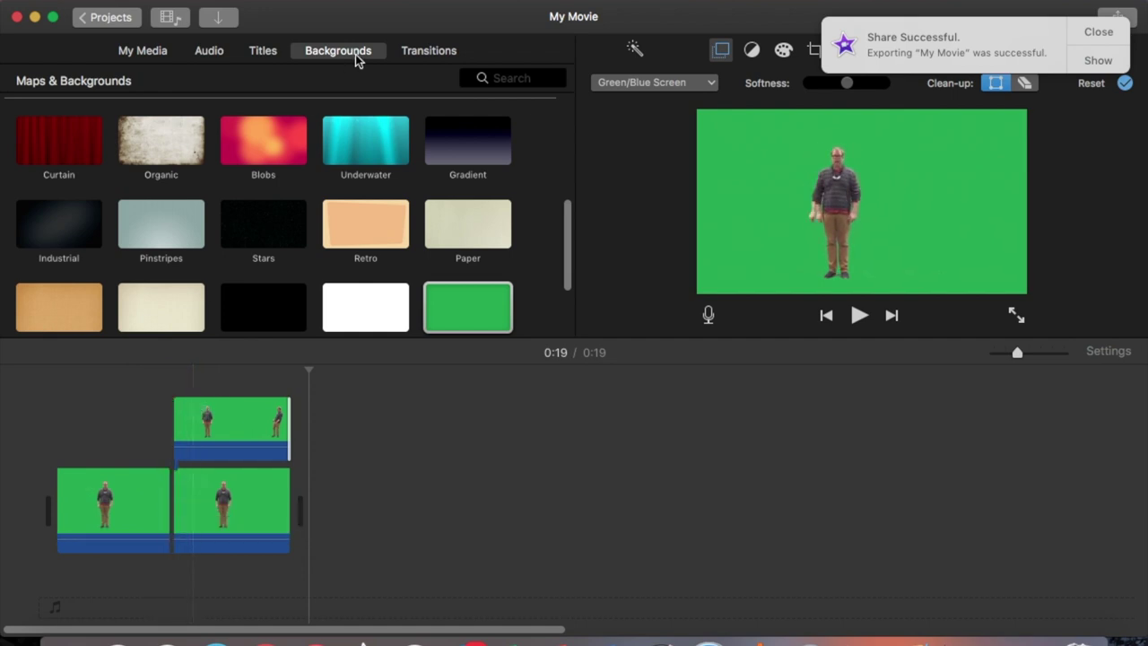
- Add a Ripple transition with a duration under one second between the two main clips and preview it
click(426, 52)
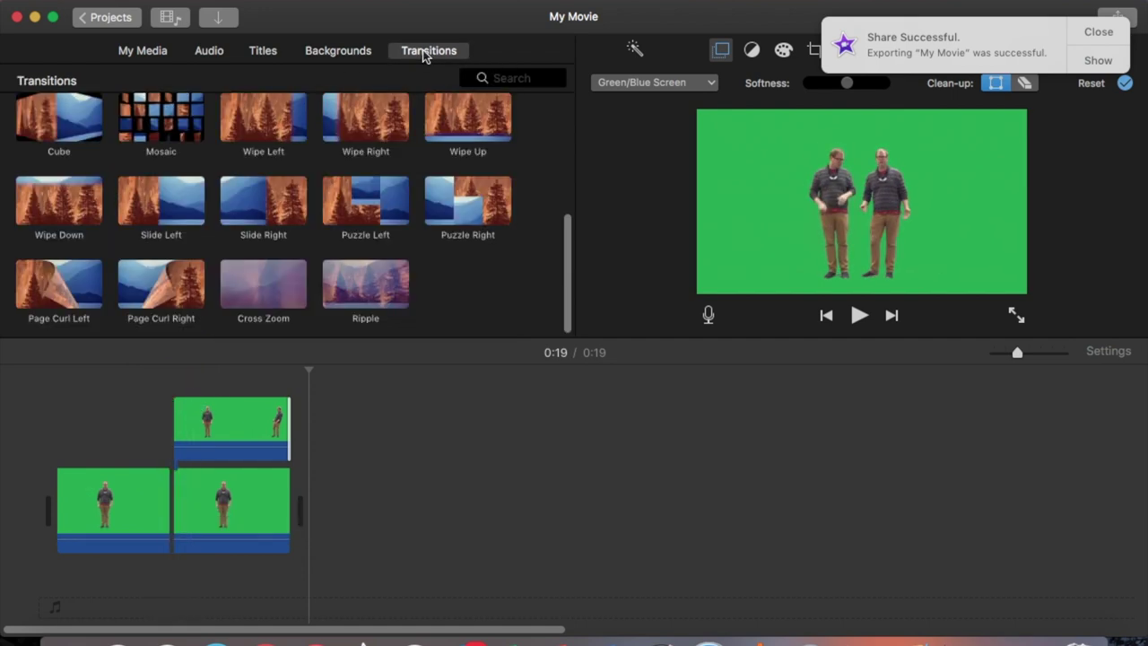
drag(365, 286, 166, 499)
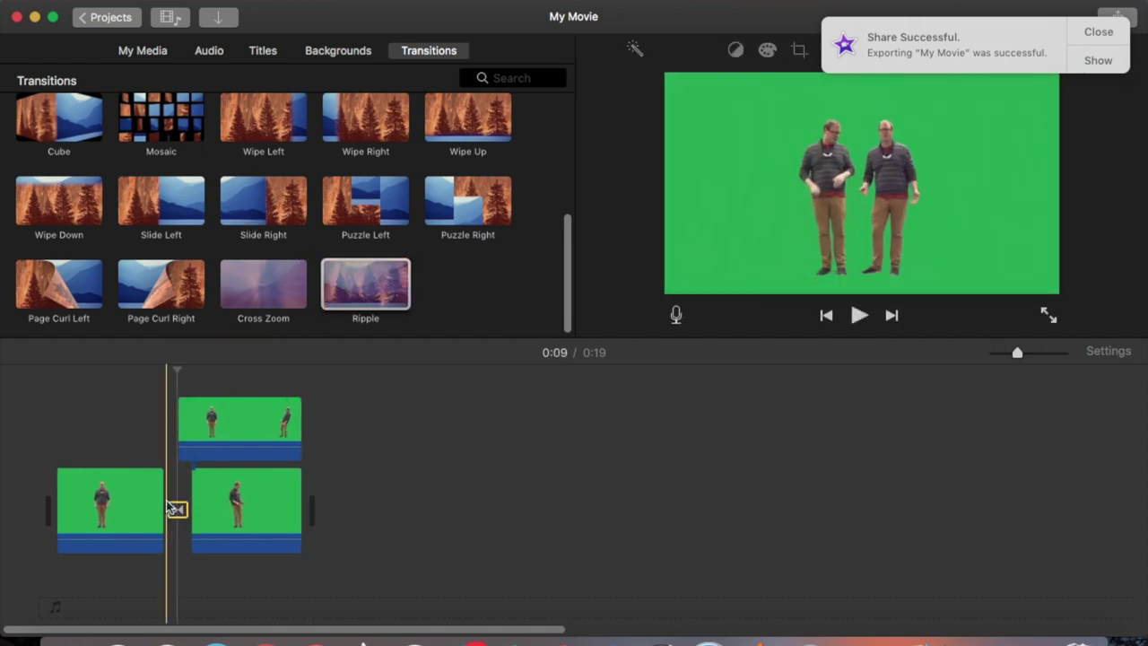
double_click(177, 509)
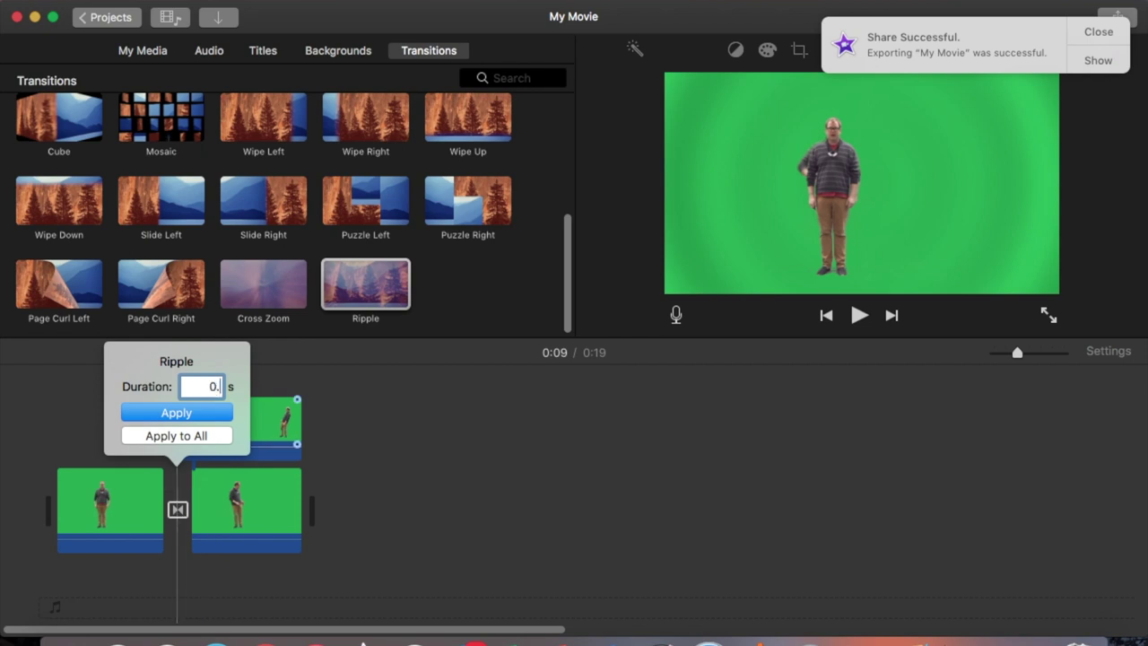
click(167, 414)
key(space)
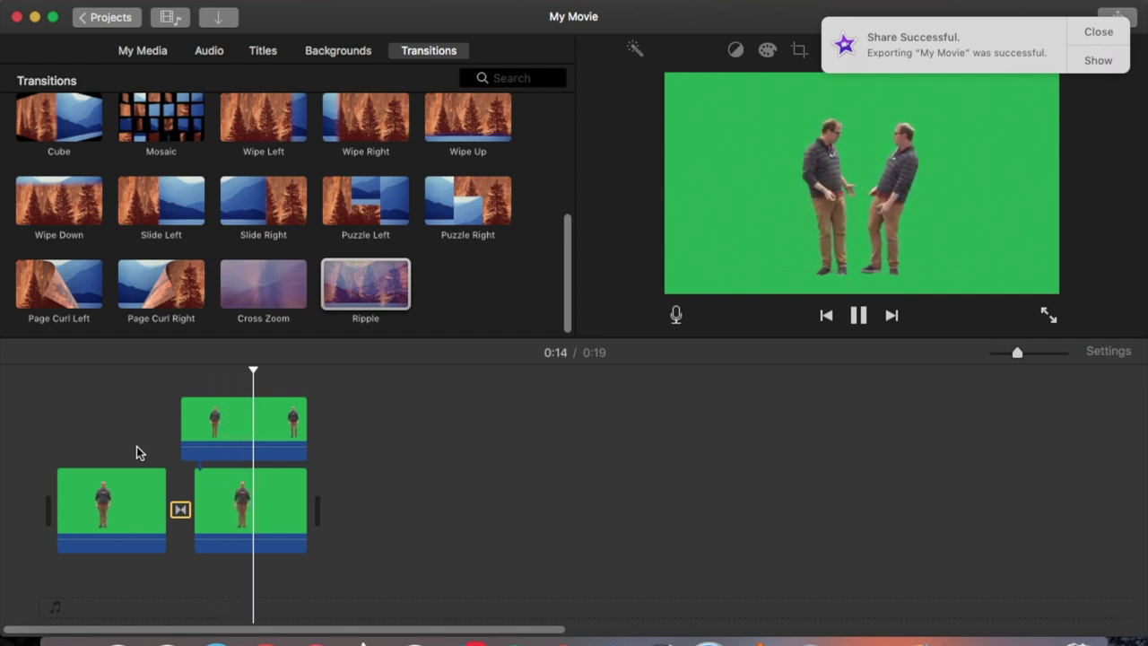
key(space)
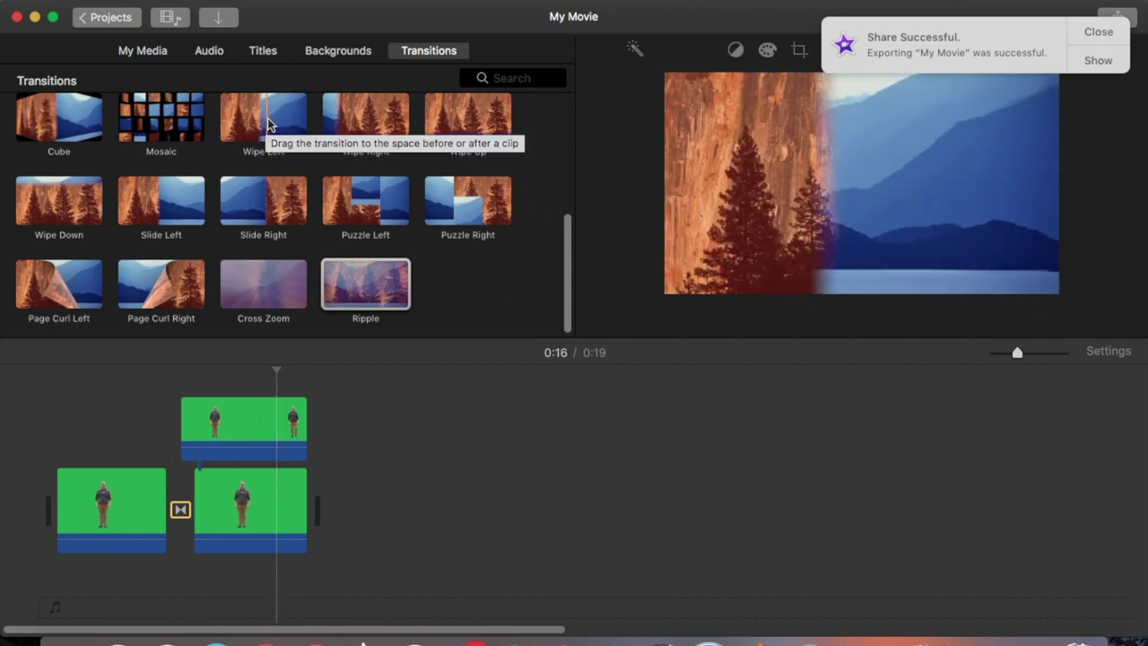
- Add the Boogie Lights title above the clips so that it spans the Ripple transition
click(264, 51)
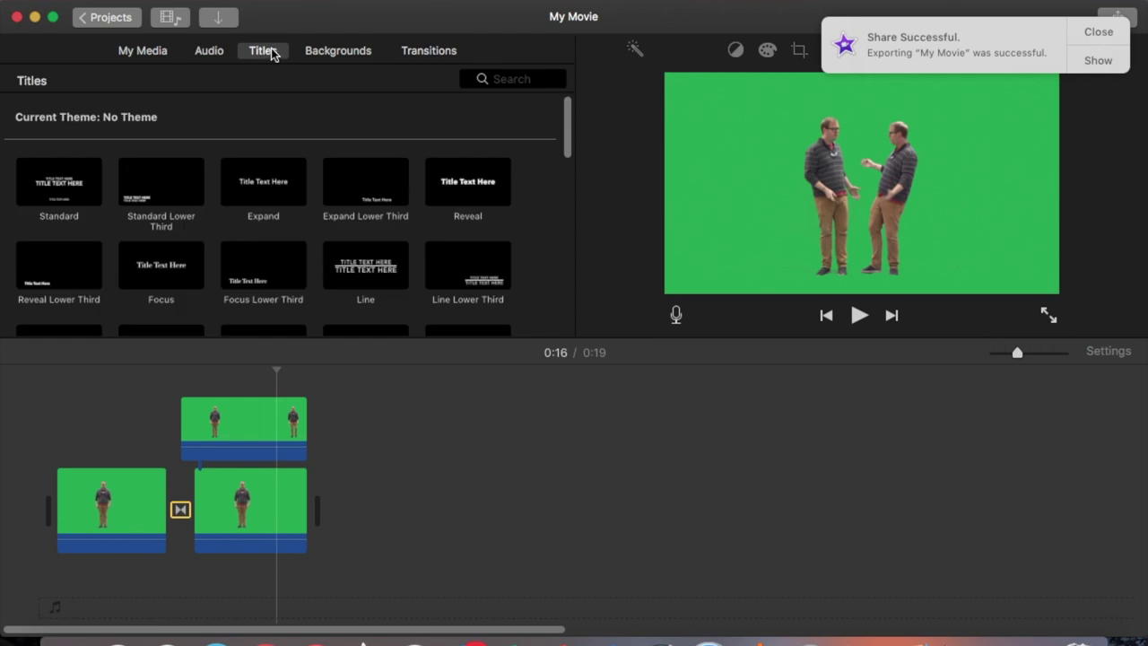
scroll(307, 224, down, 5)
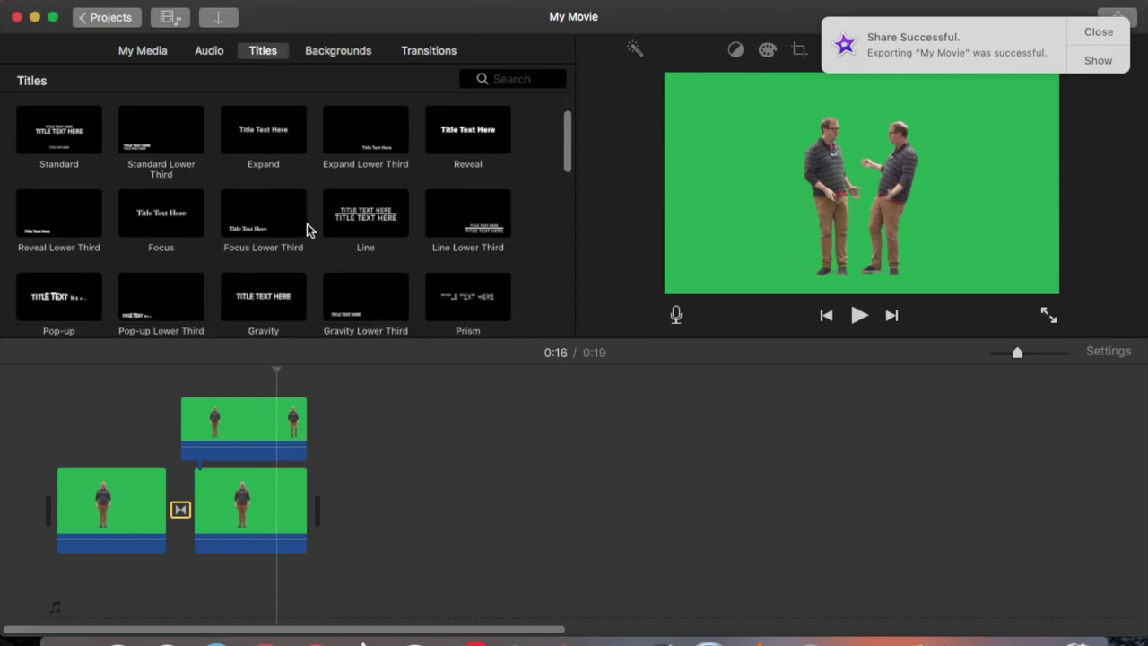
scroll(307, 224, down, 7)
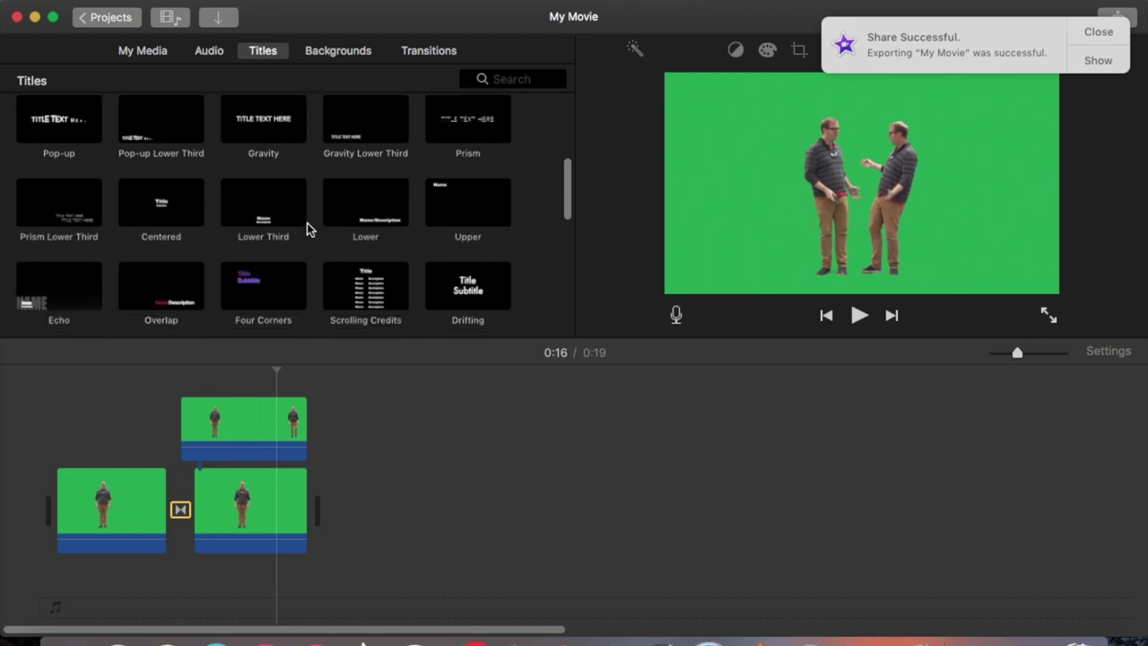
scroll(307, 229, down, 4)
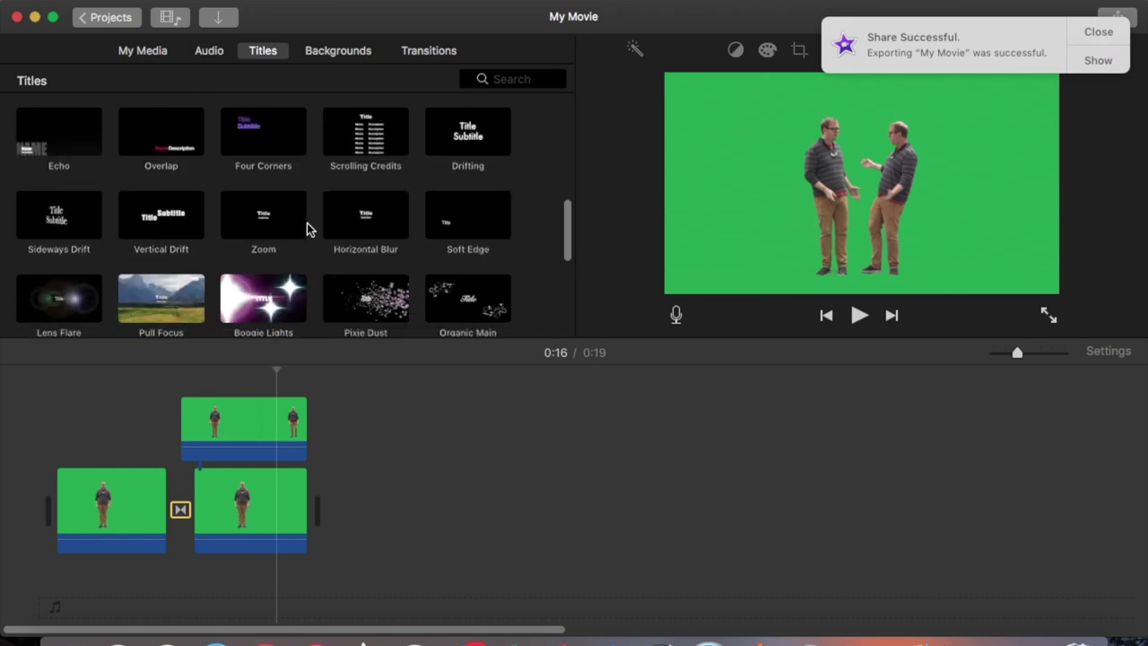
scroll(306, 224, down, 1)
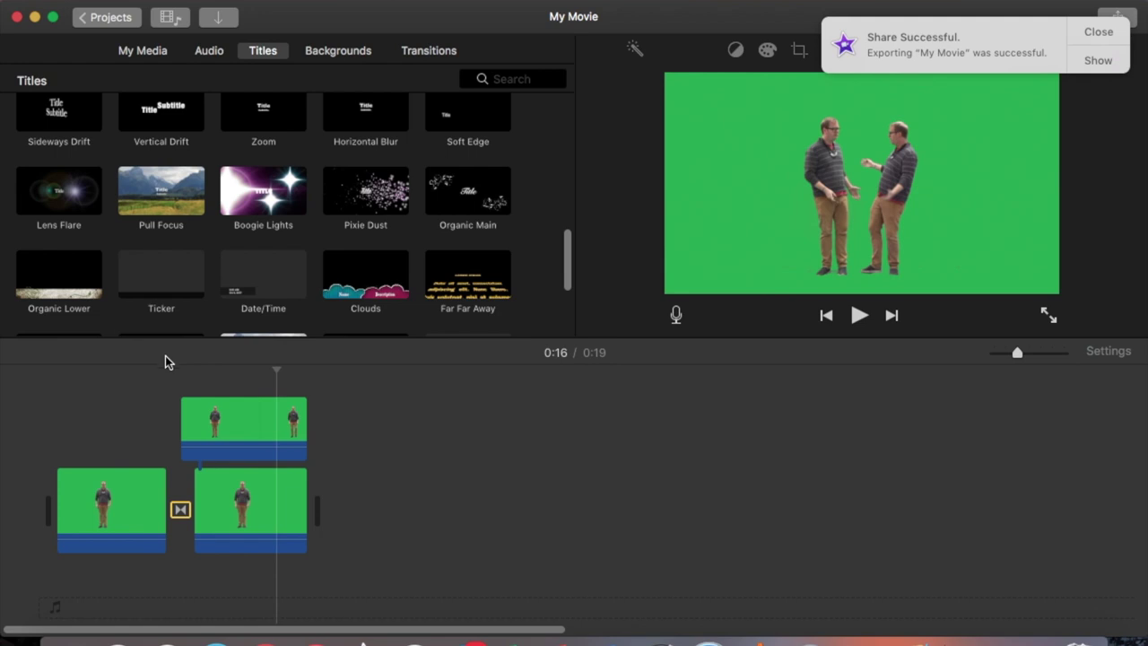
drag(263, 190, 154, 392)
- Delete the placeholder text of the Boogie Lights title and apply the change
click(184, 403)
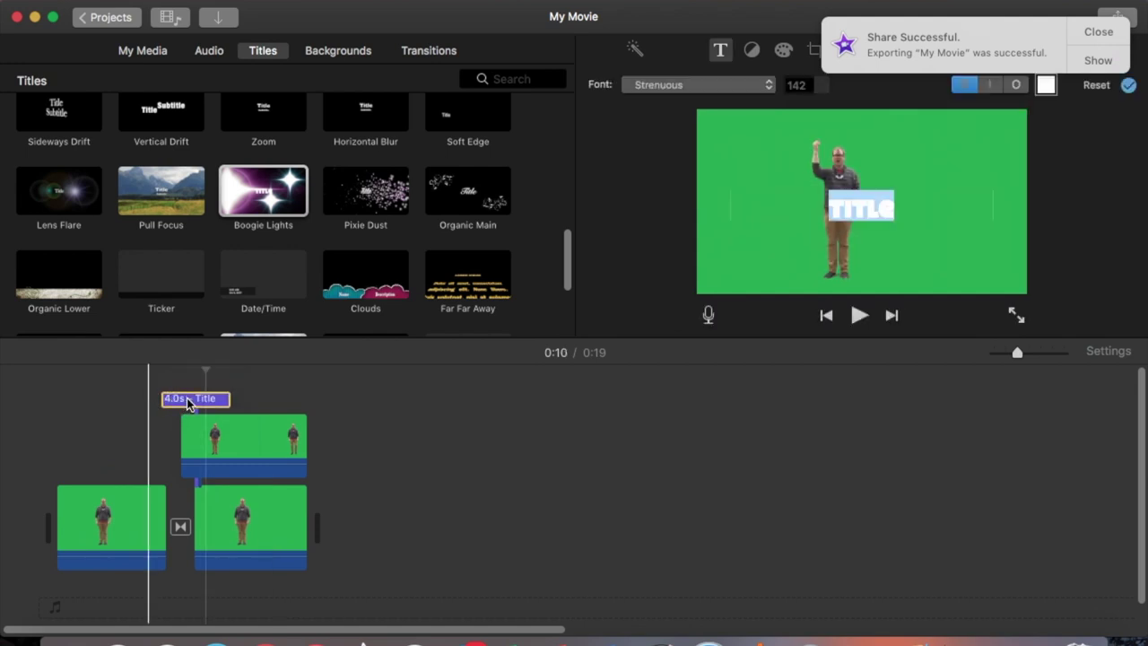
click(187, 403)
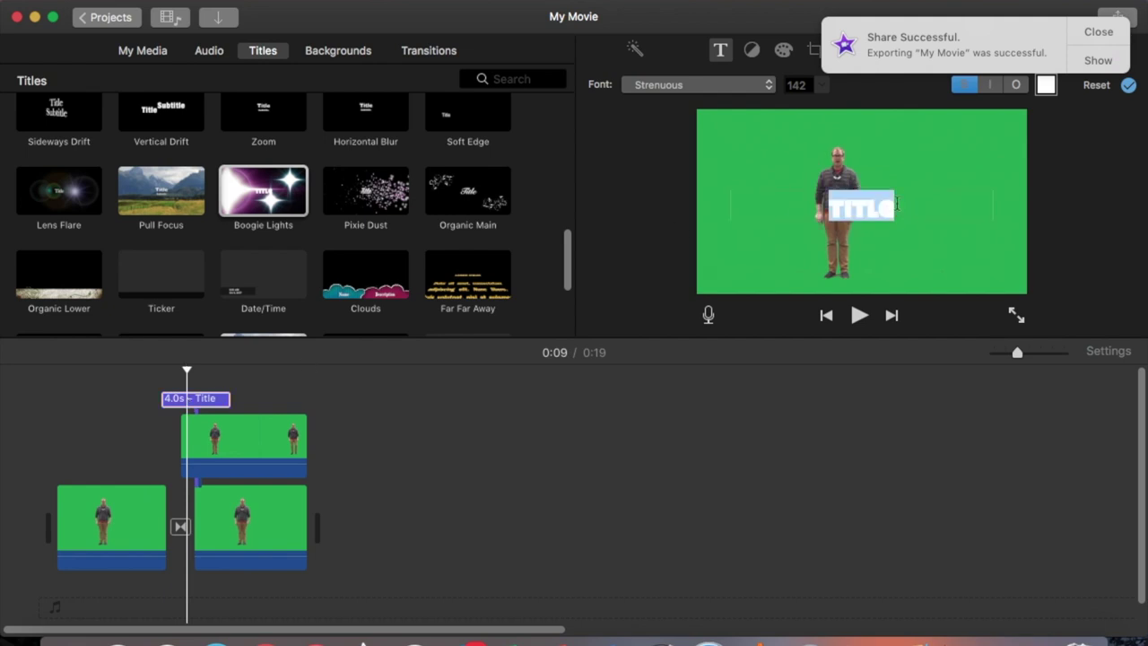
key(BackSpace)
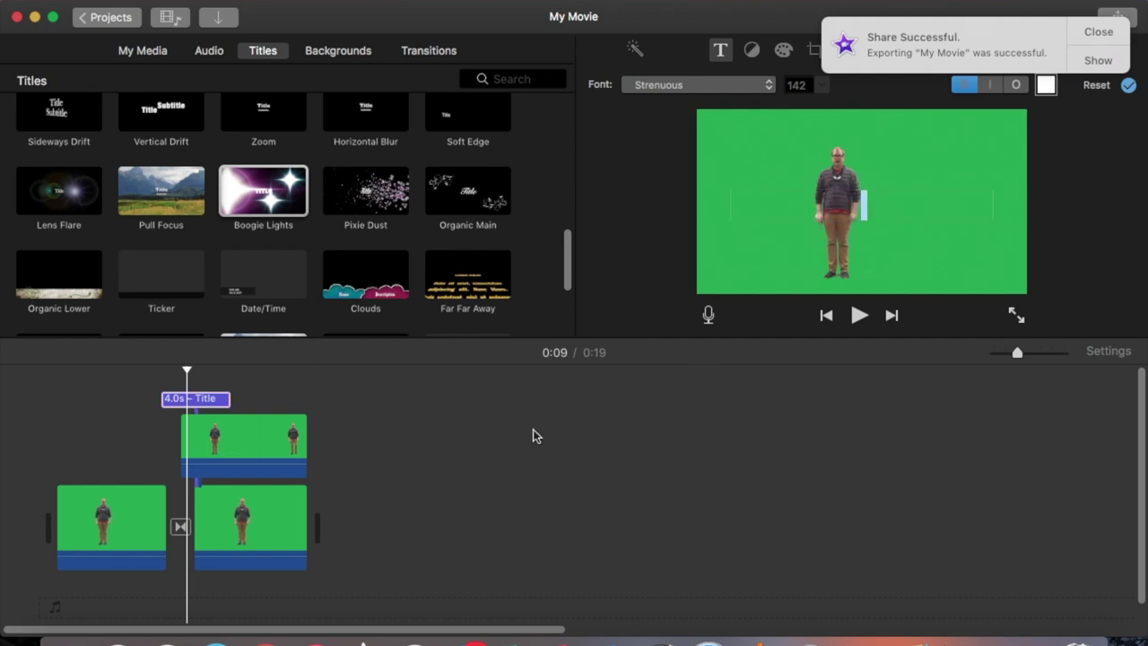
click(1129, 86)
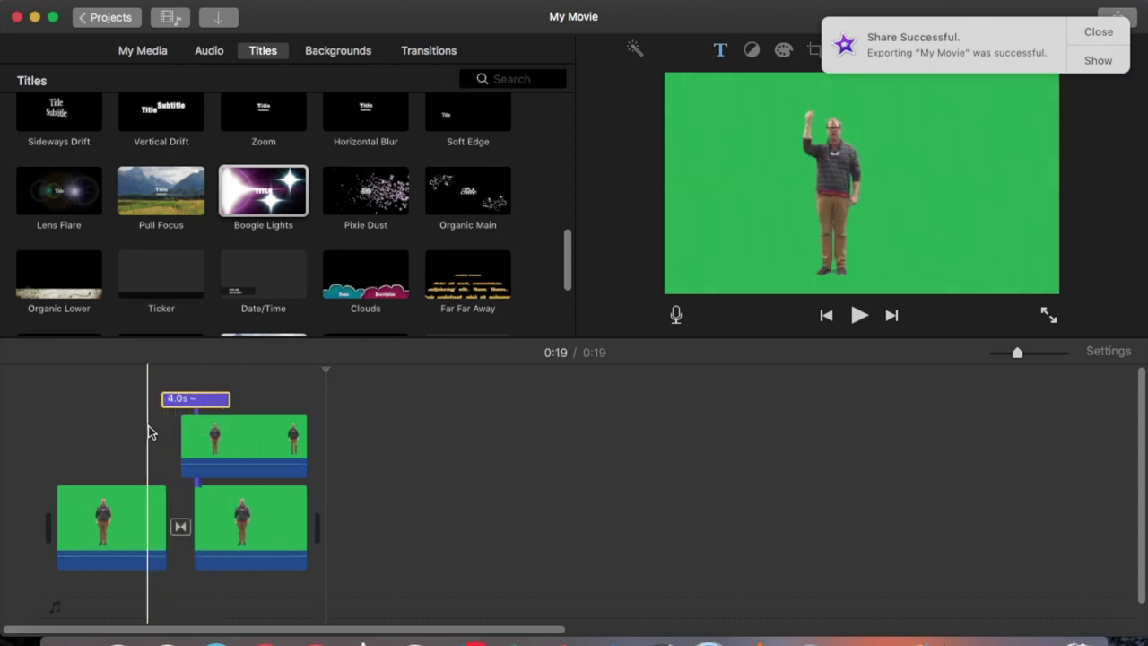
- Preview the clone effect, shorten the Boogie Lights title to 0.9 s and replay the section
key(space)
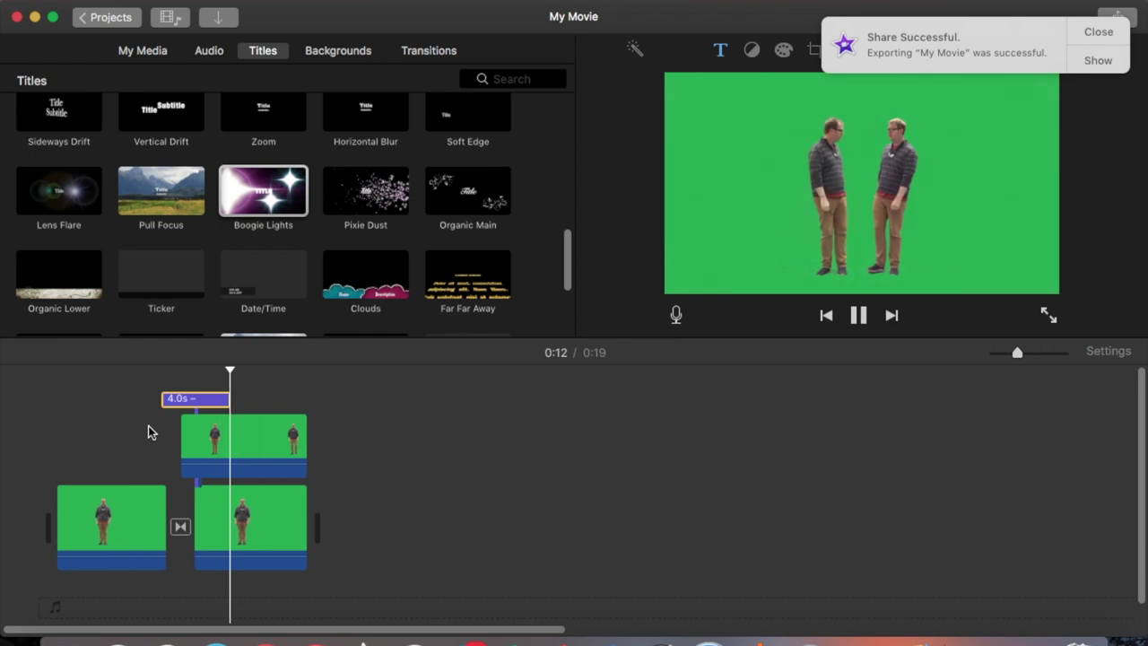
key(space)
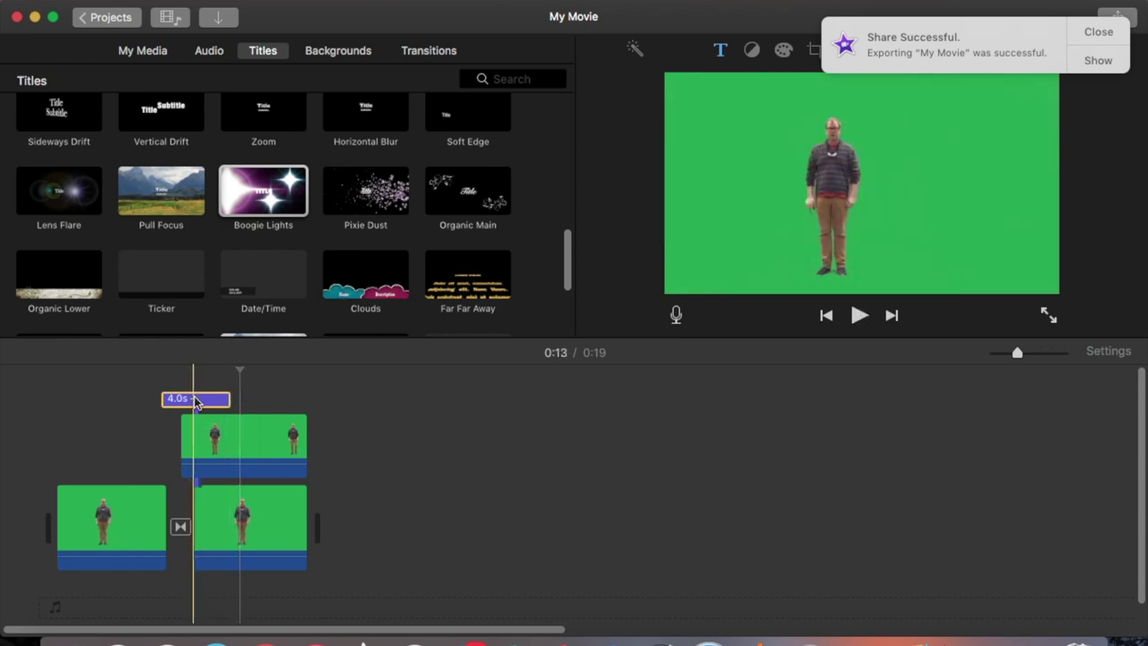
drag(224, 399, 190, 397)
key(space)
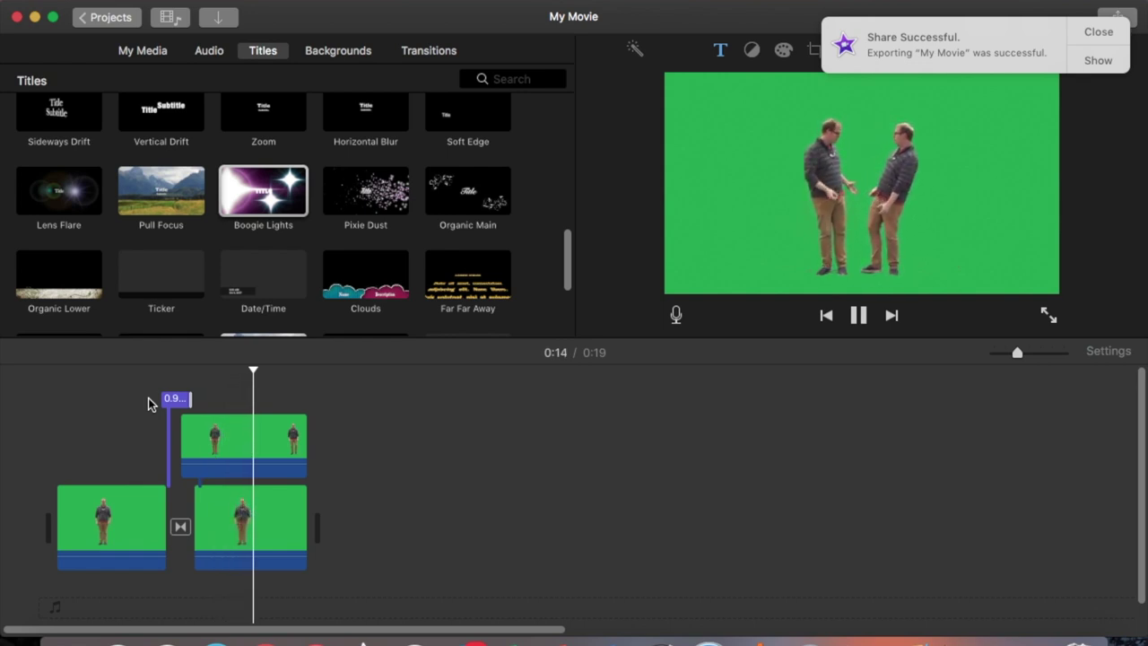
key(space)
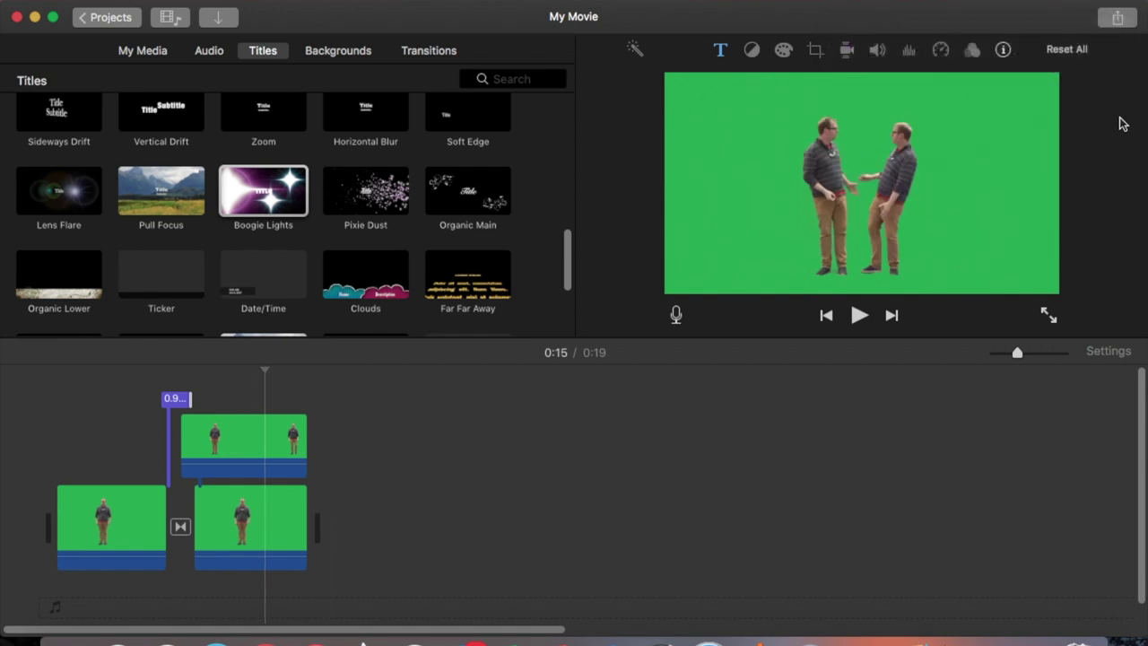
- Export the movie as a 1080p video file named clone 2 in the Videos folder
click(1118, 19)
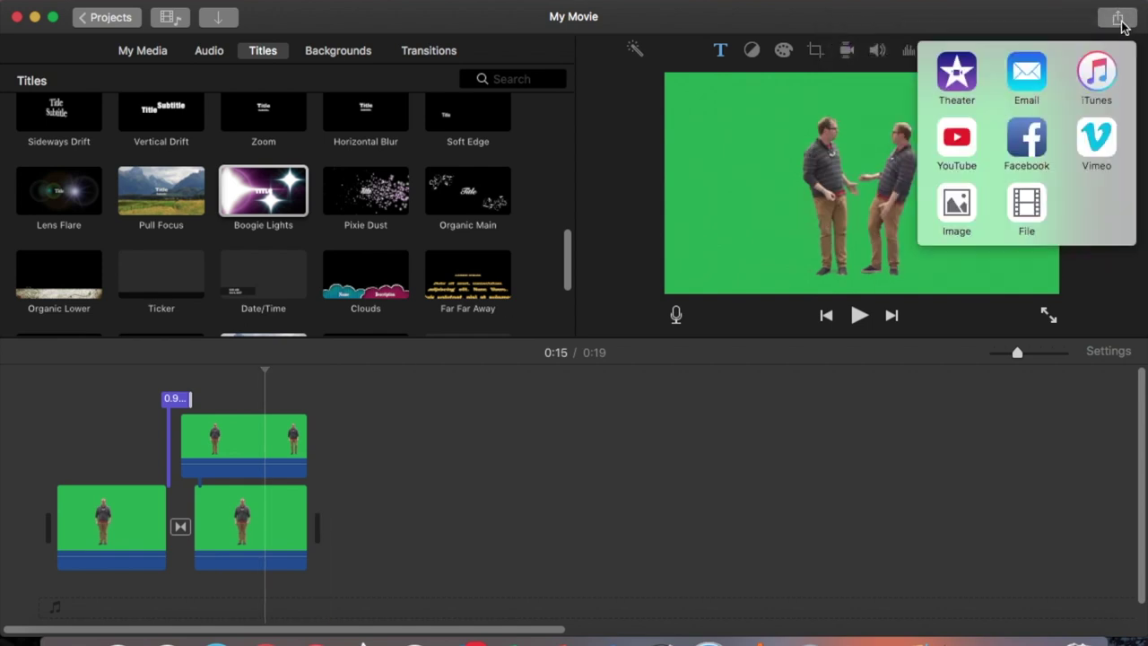
click(1028, 208)
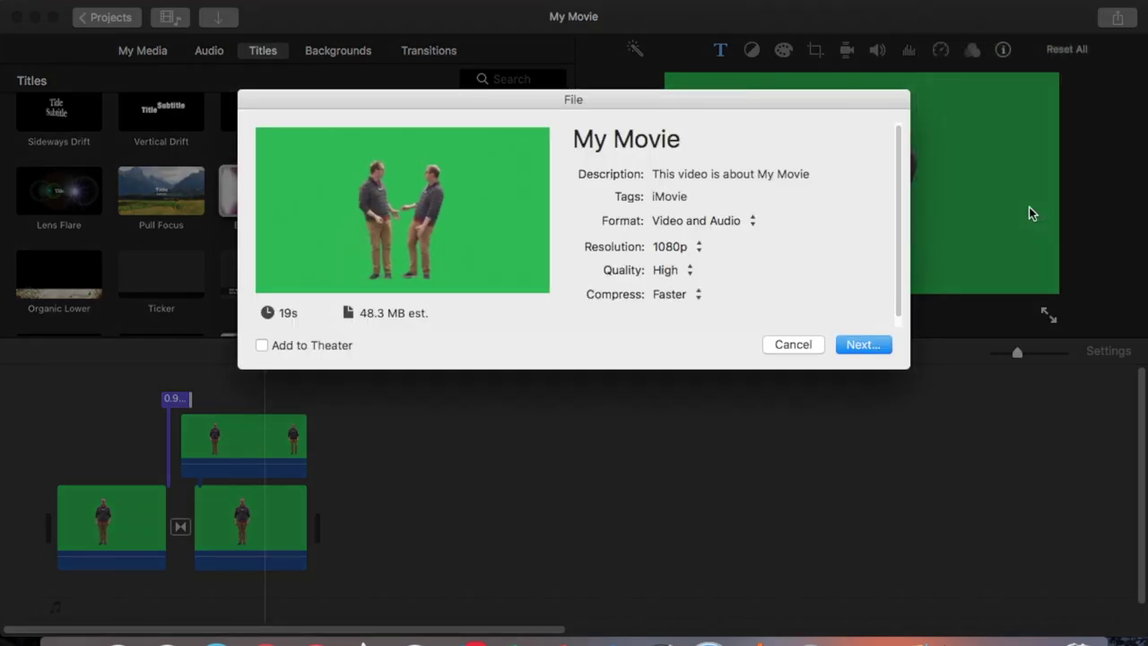
click(861, 344)
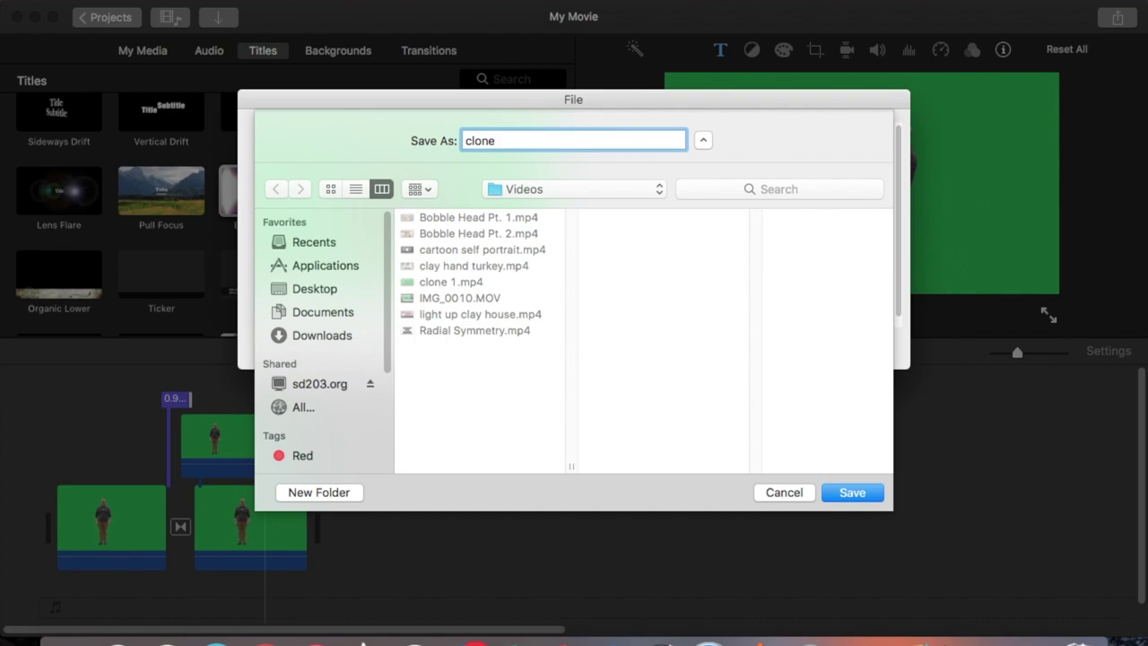
key(Return)
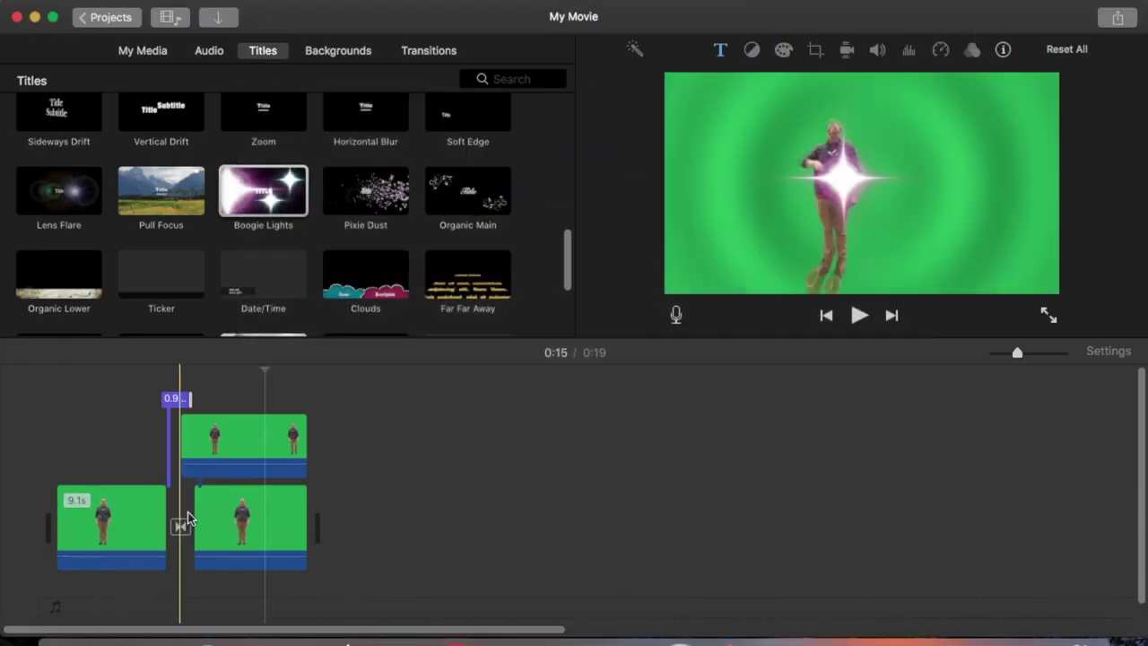
- Replace everything in the timeline with clone 2.mp4 followed by stage background.jpg, taken from the Videos folder in Finder
drag(345, 527, 67, 418)
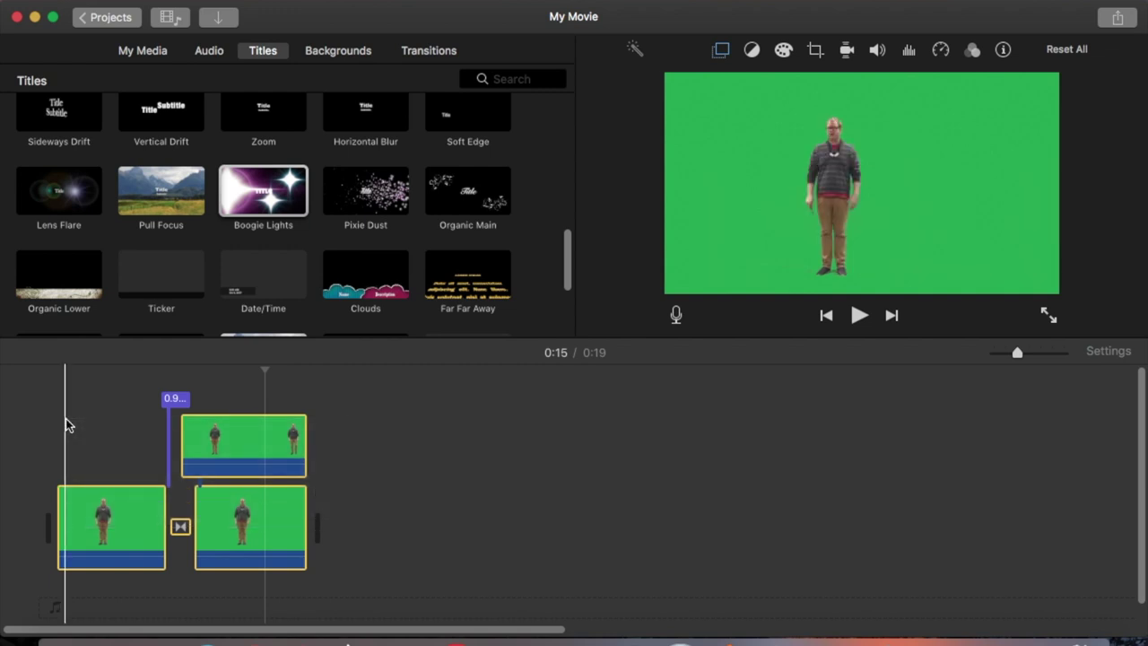
key(Delete)
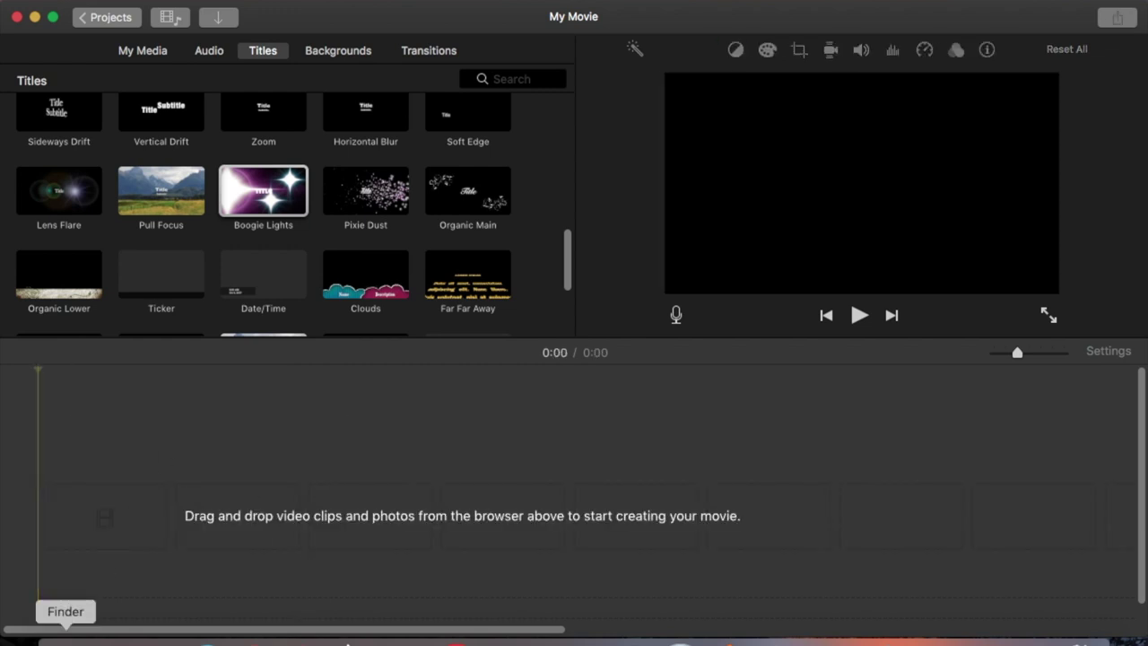
click(64, 640)
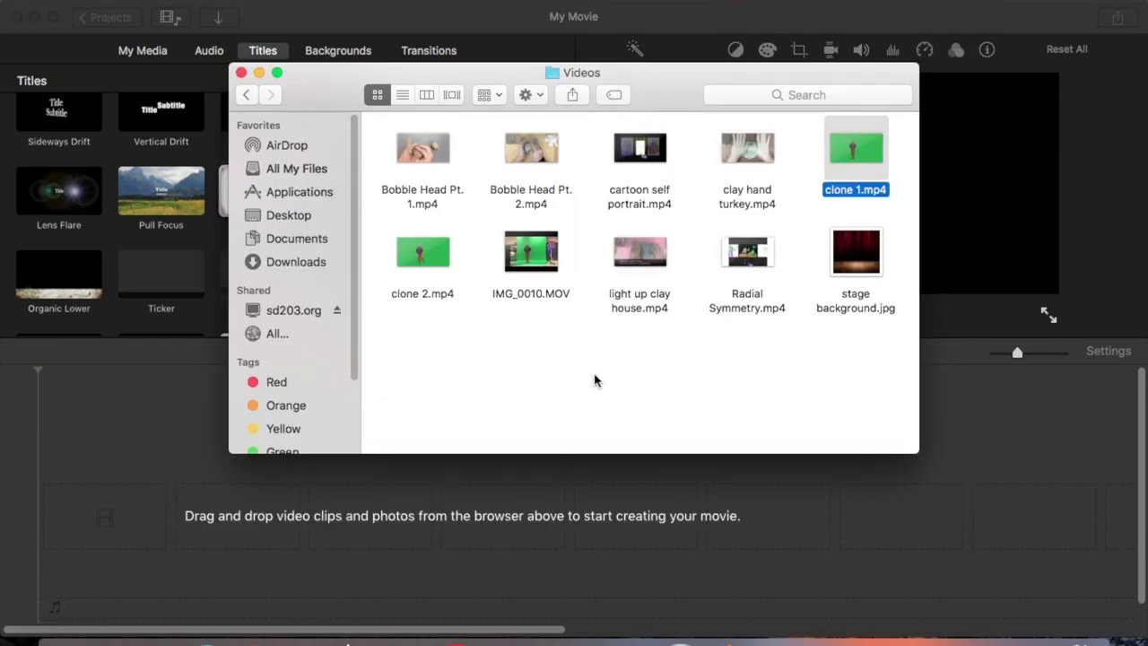
mouse_move(410, 254)
mouse_down()
mouse_move(179, 487)
mouse_move(122, 507)
mouse_up()
drag(854, 239, 614, 526)
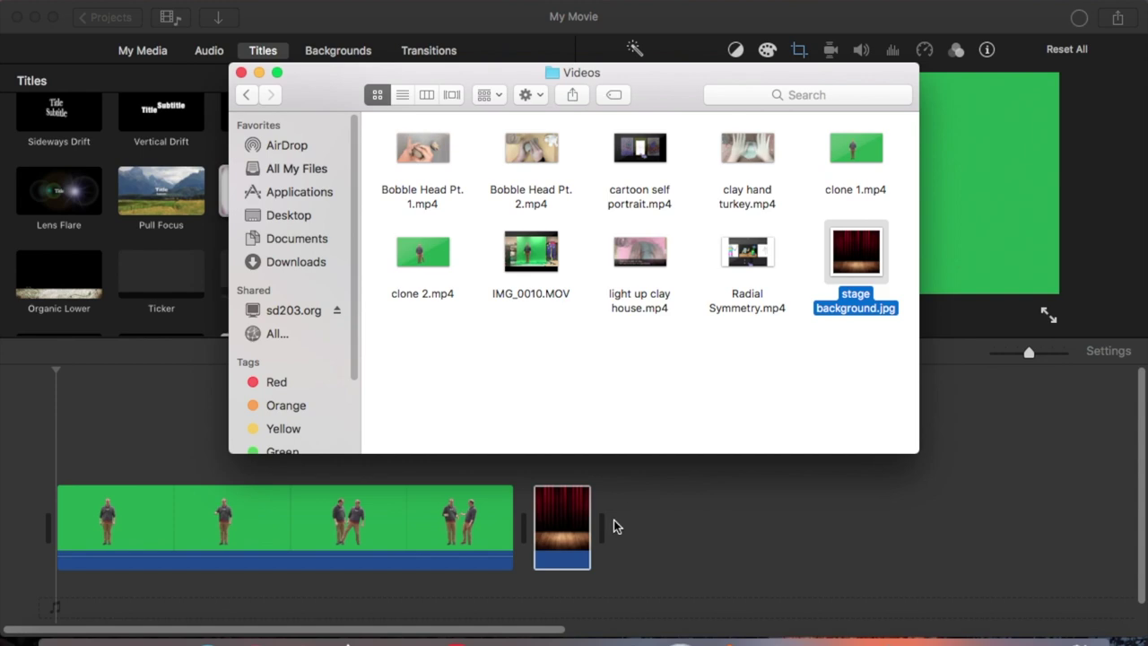
- Change the stage background's crop style from Ken Burns to Crop to Fill and apply it
click(569, 520)
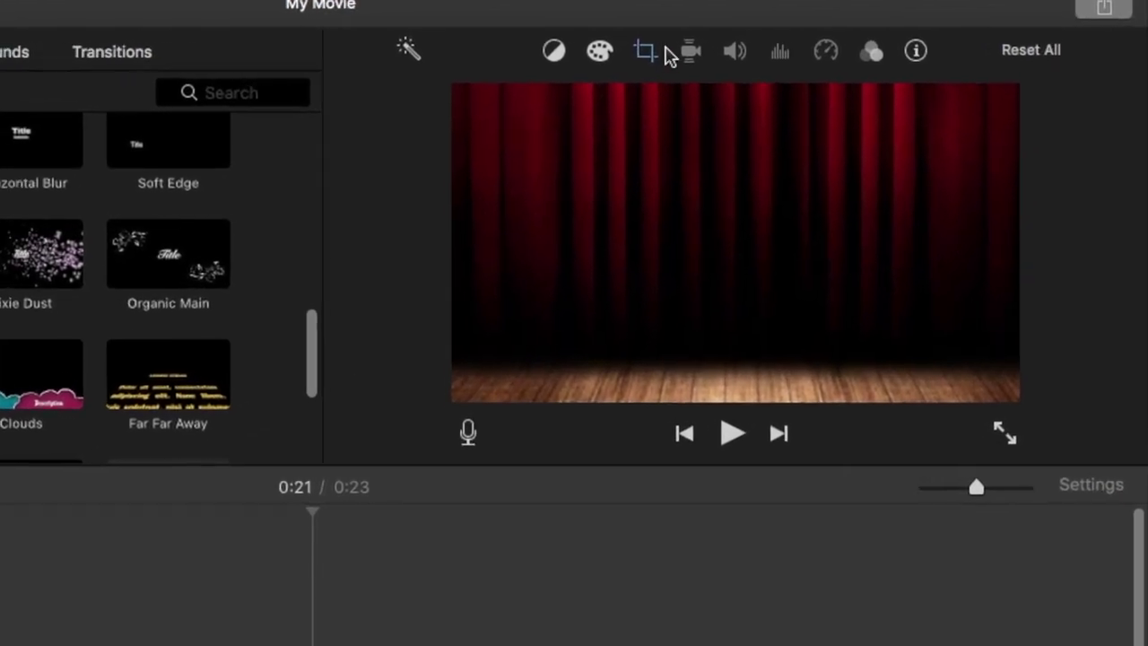
click(480, 72)
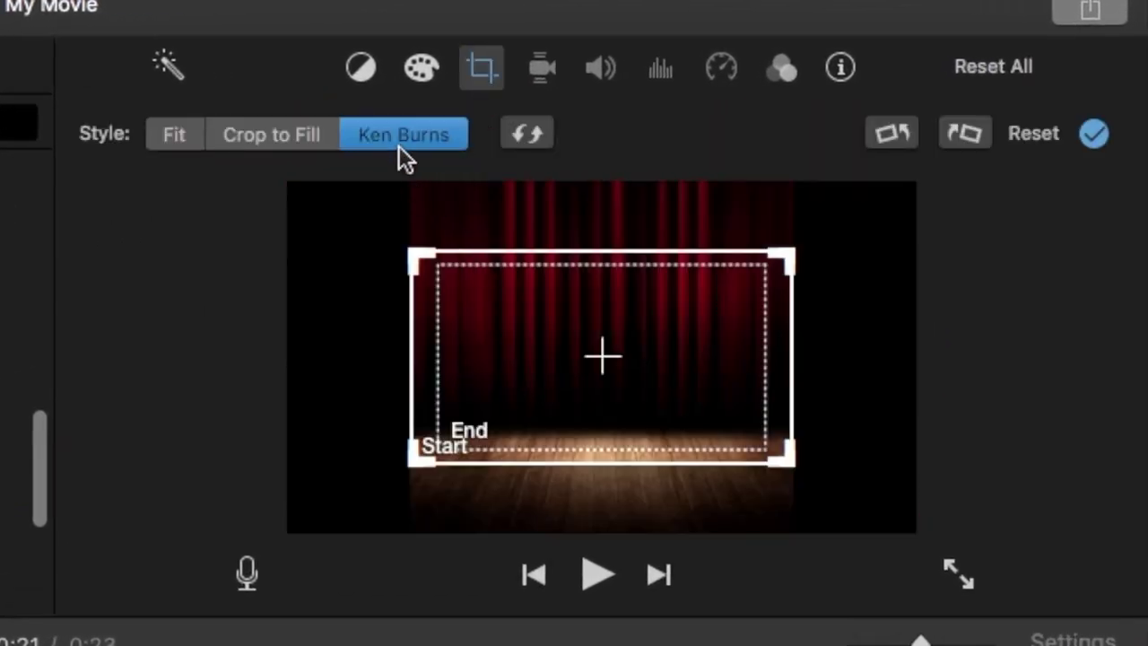
click(264, 136)
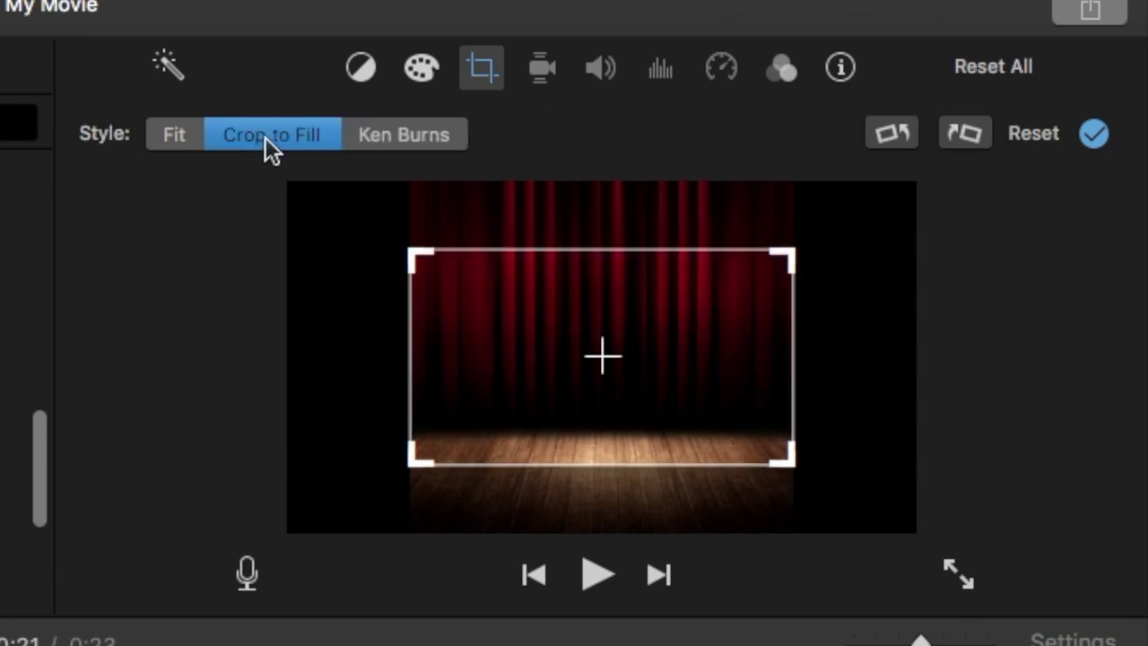
click(1094, 135)
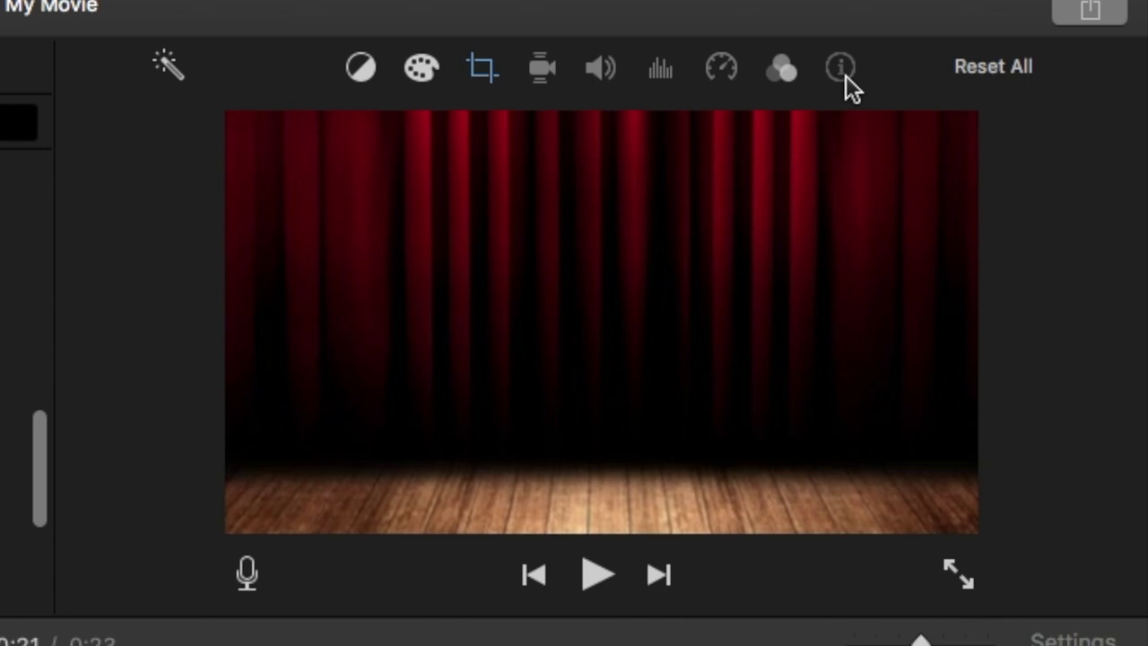
- Set the stage background's duration to 40 seconds
click(841, 68)
click(1073, 130)
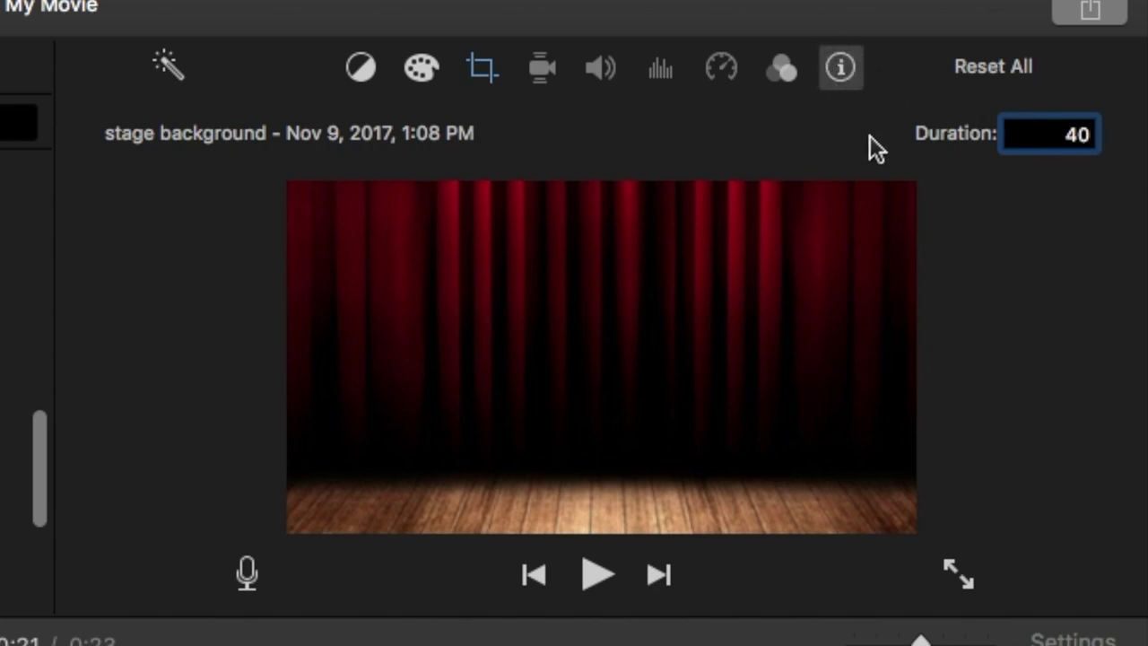
key(Return)
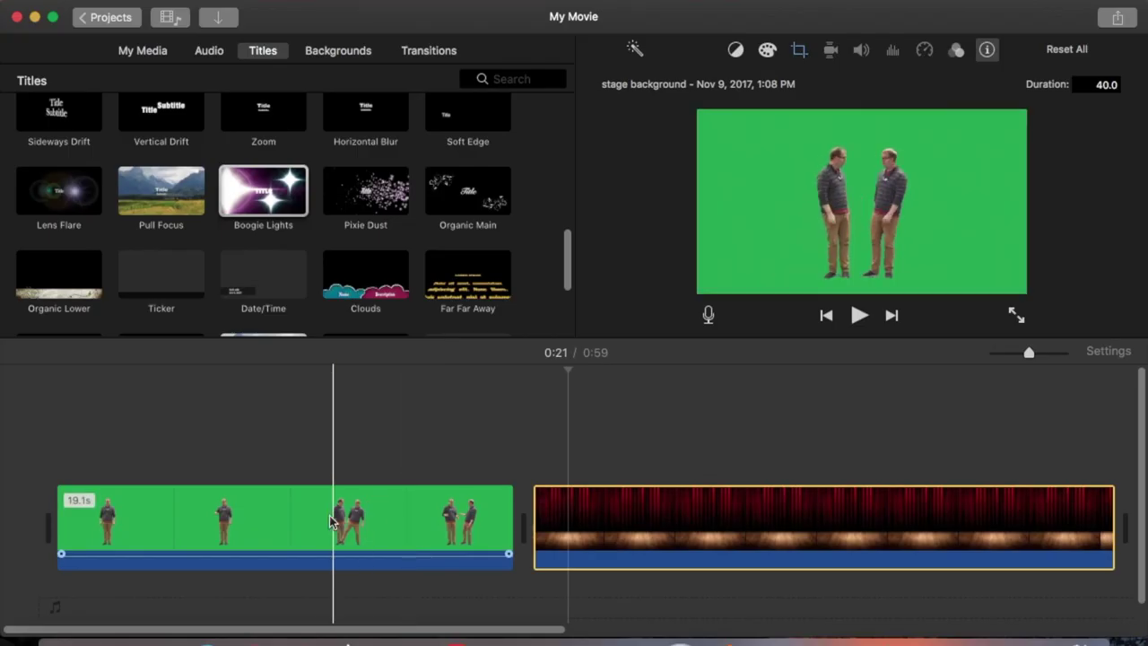
- Layer the clone 2 clip above the stage background and trim the background to the clip's length
click(332, 522)
drag(284, 526, 274, 476)
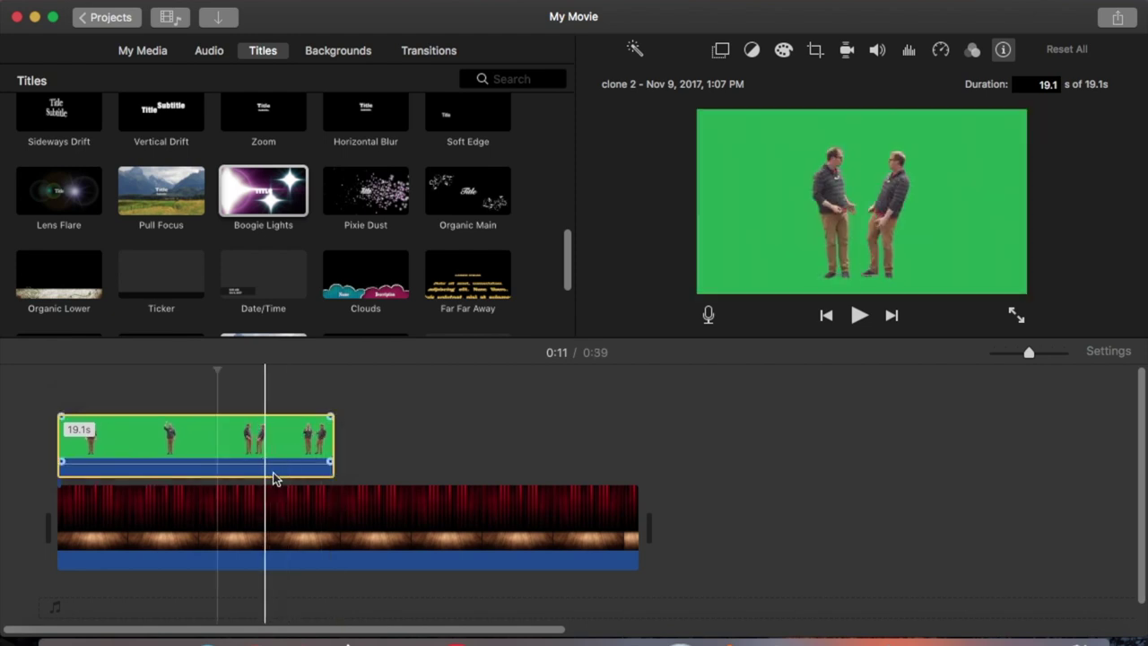
drag(635, 503, 331, 498)
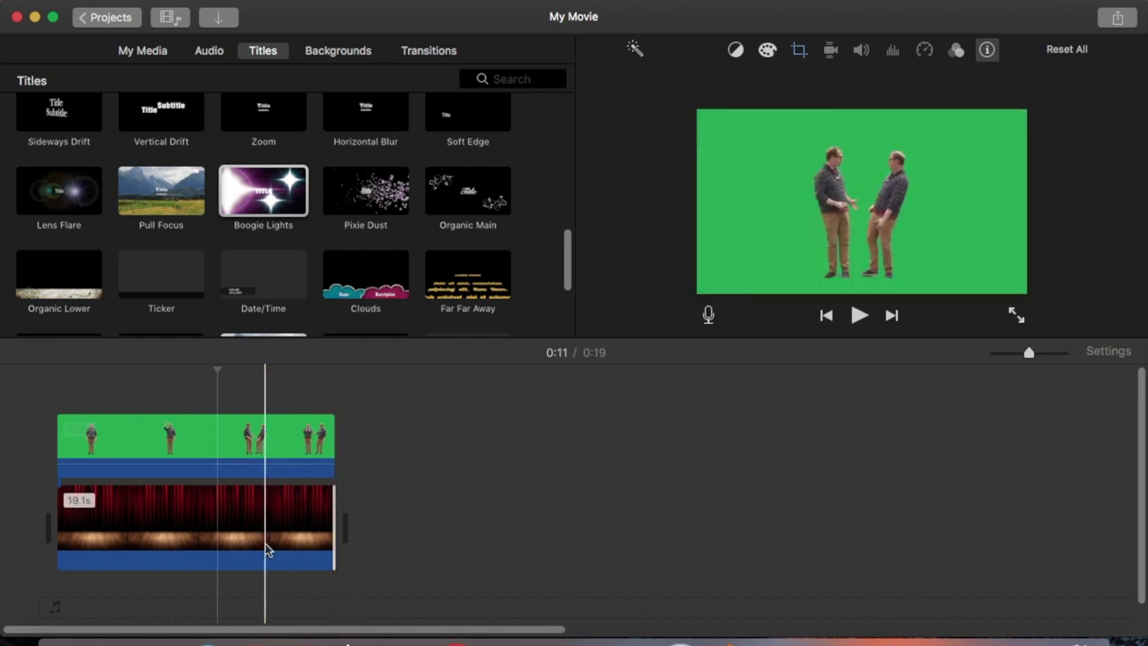
- Set the clone 2 clip's overlay mode to Green/Blue Screen and apply it over the stage background
click(125, 431)
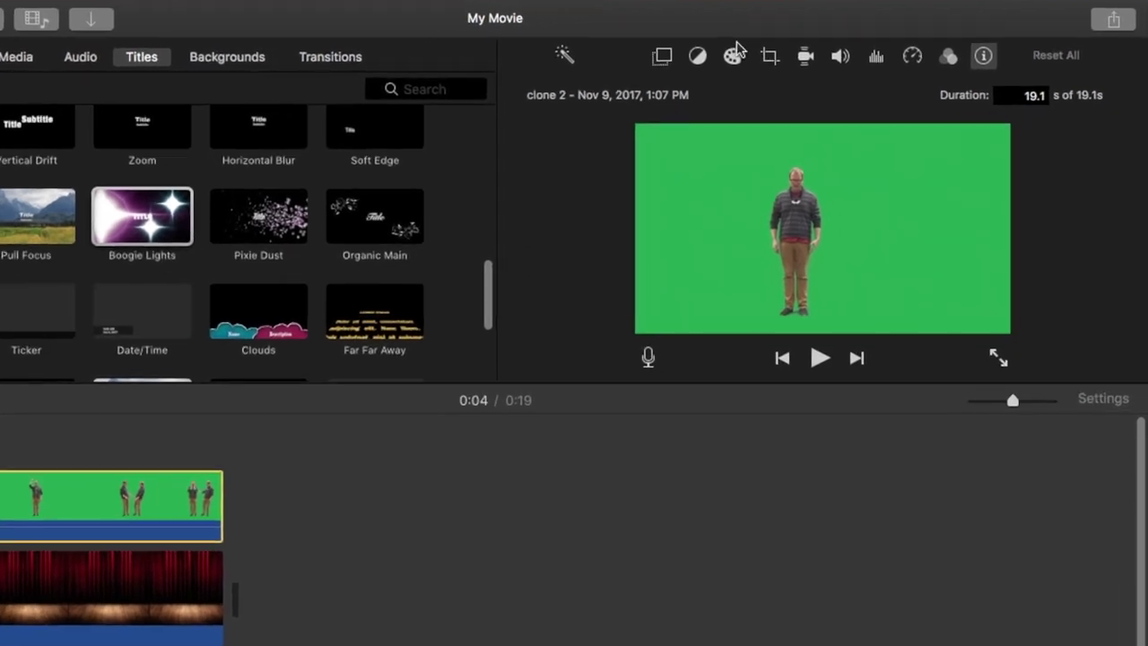
click(484, 76)
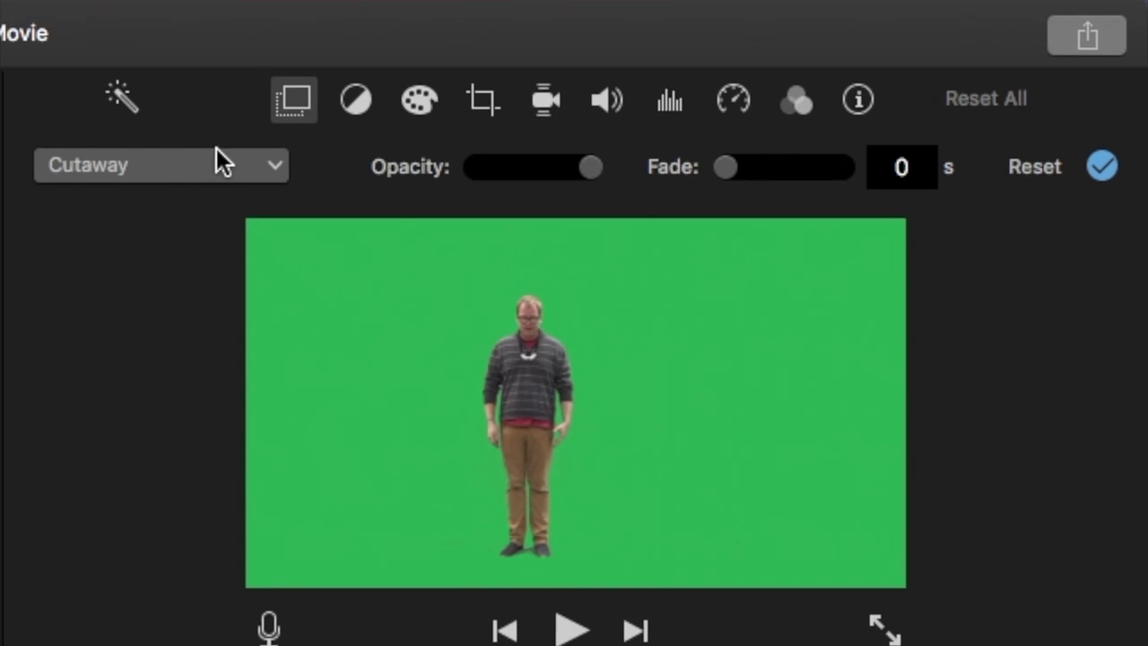
click(415, 124)
click(171, 236)
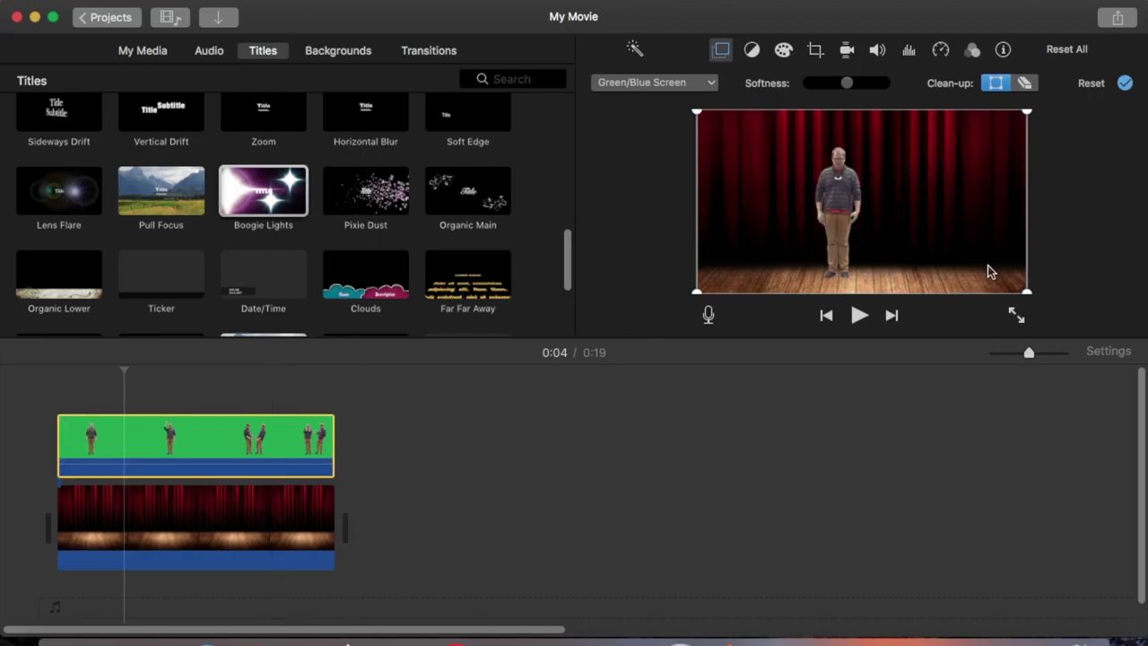
click(1126, 85)
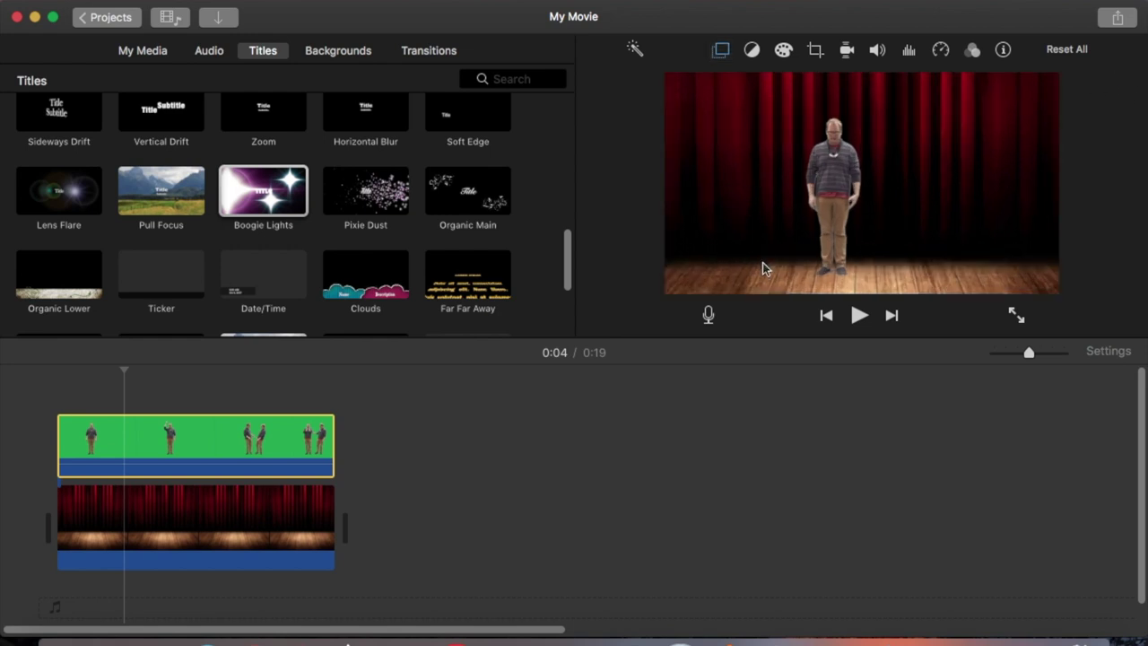
- Shift the stage background's crop frame downward to include more of the wooden floor and apply the crop
click(182, 526)
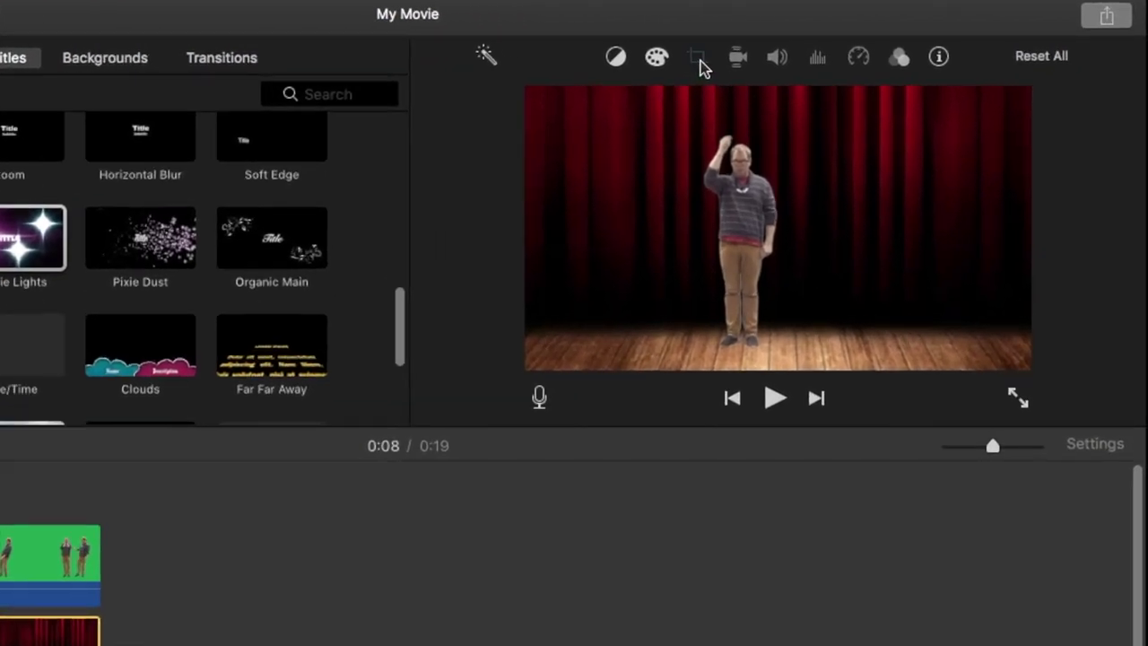
click(774, 52)
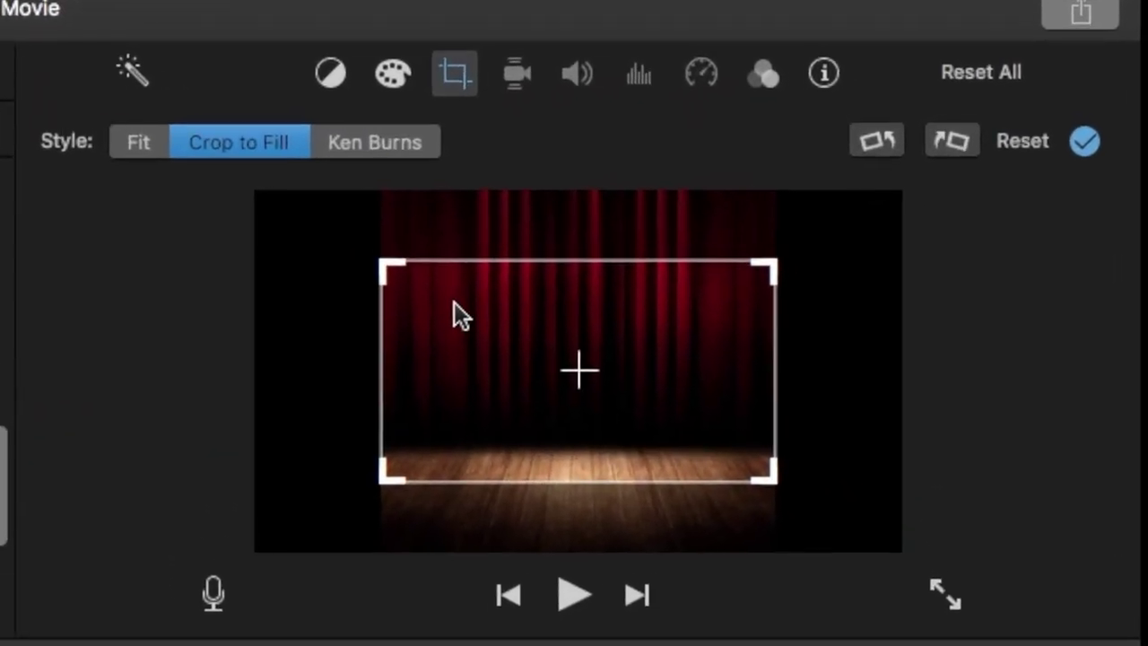
drag(451, 305, 453, 326)
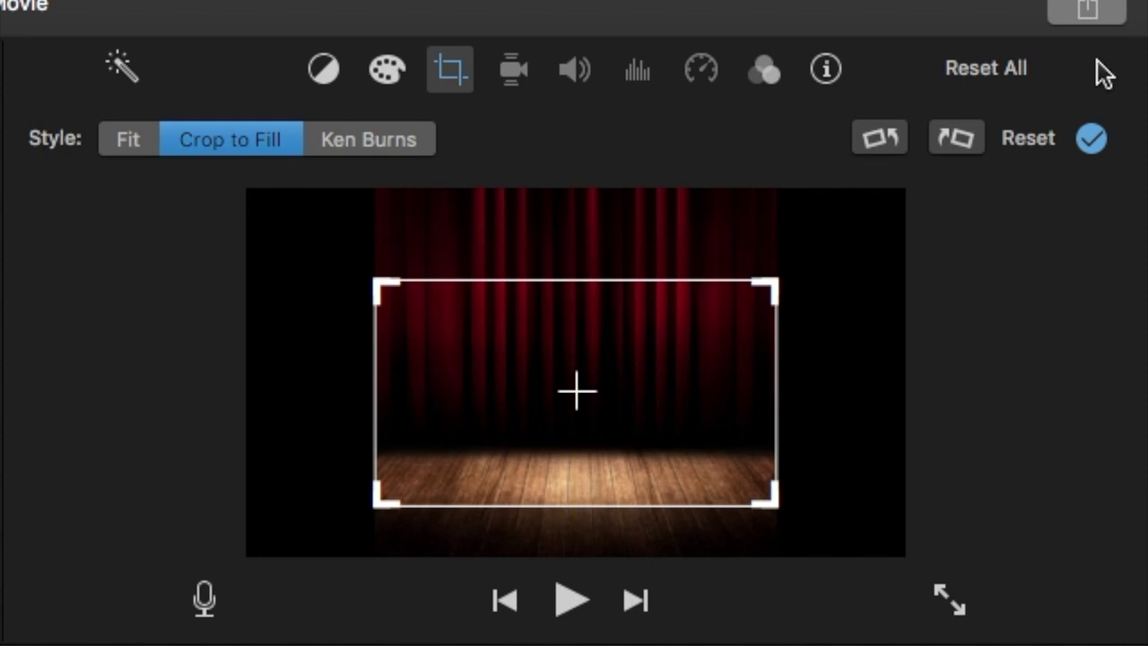
click(1091, 138)
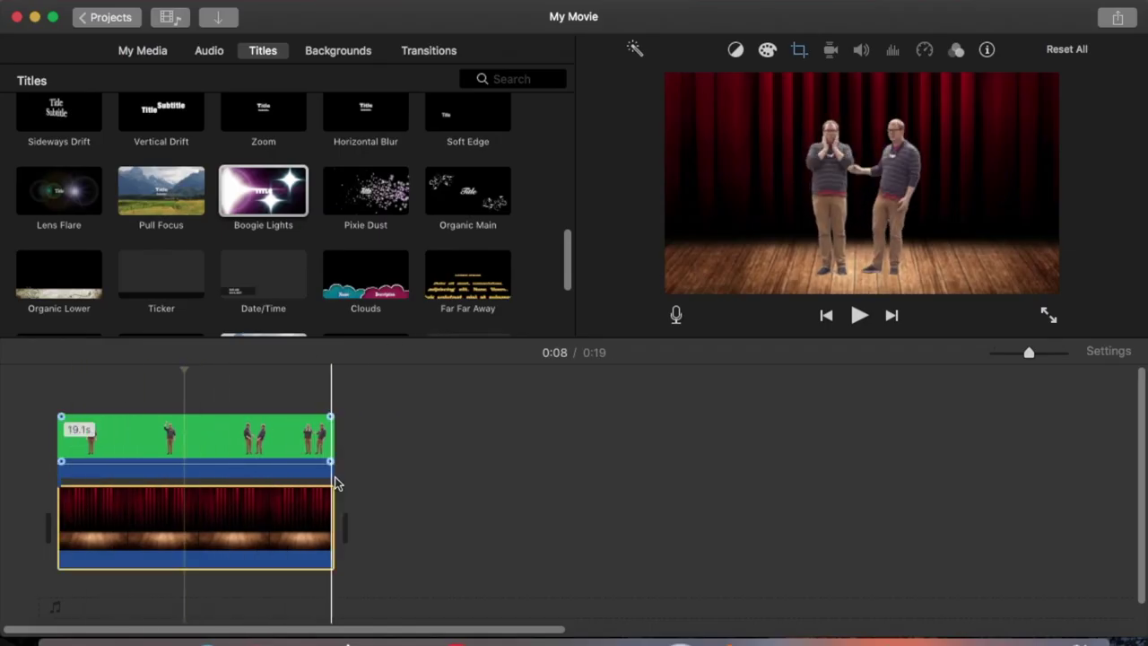
- Move the playhead to the start of the timeline to preview the composite
click(57, 438)
click(57, 399)
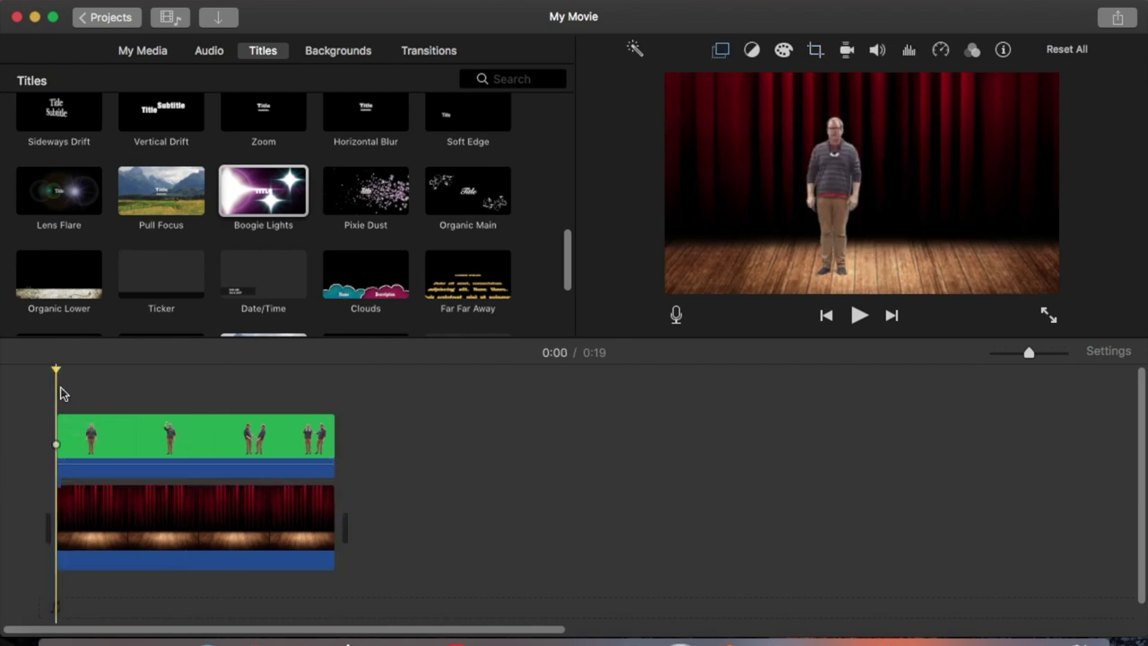